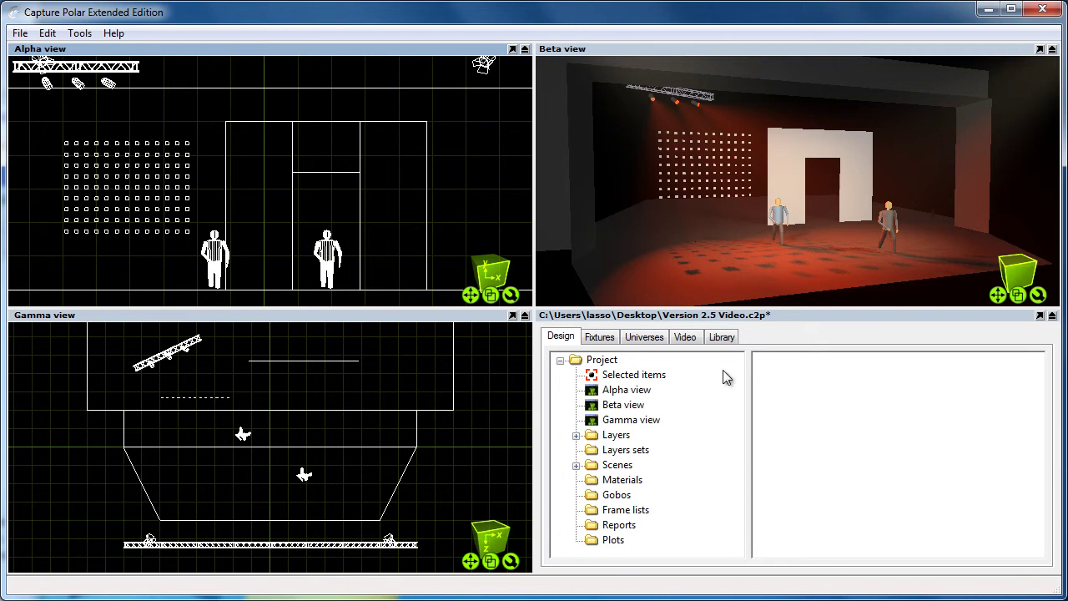
# - Drag the Tester texture from the library's Materials > Textures onto the left door-wall panel
pyautogui.click(722, 337)
pyautogui.click(576, 442)
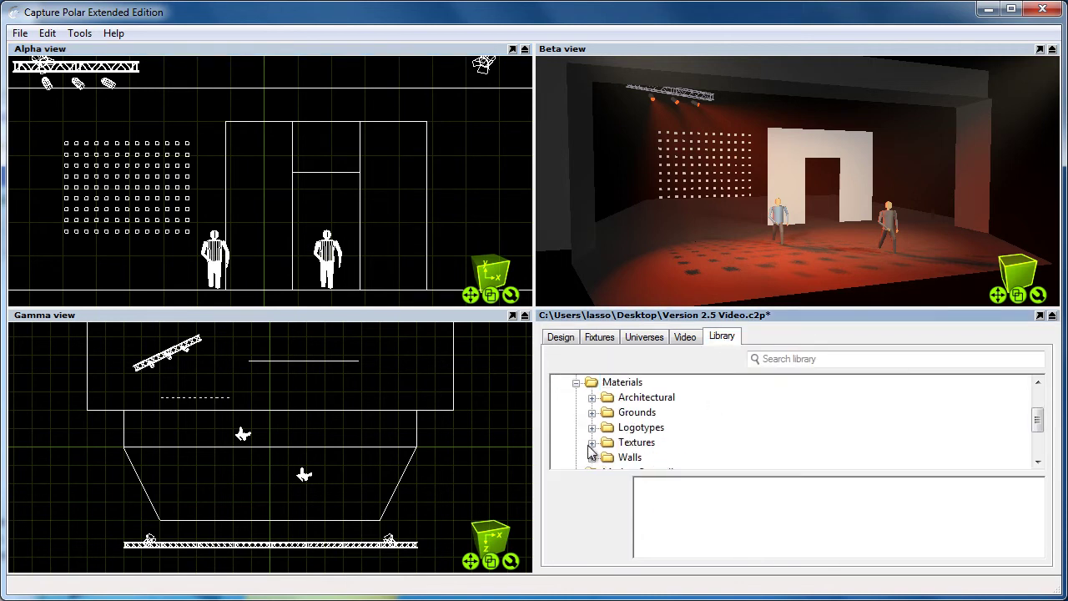
pyautogui.click(592, 443)
pyautogui.click(646, 457)
pyautogui.moveTo(647, 457); pyautogui.dragTo(797, 184)
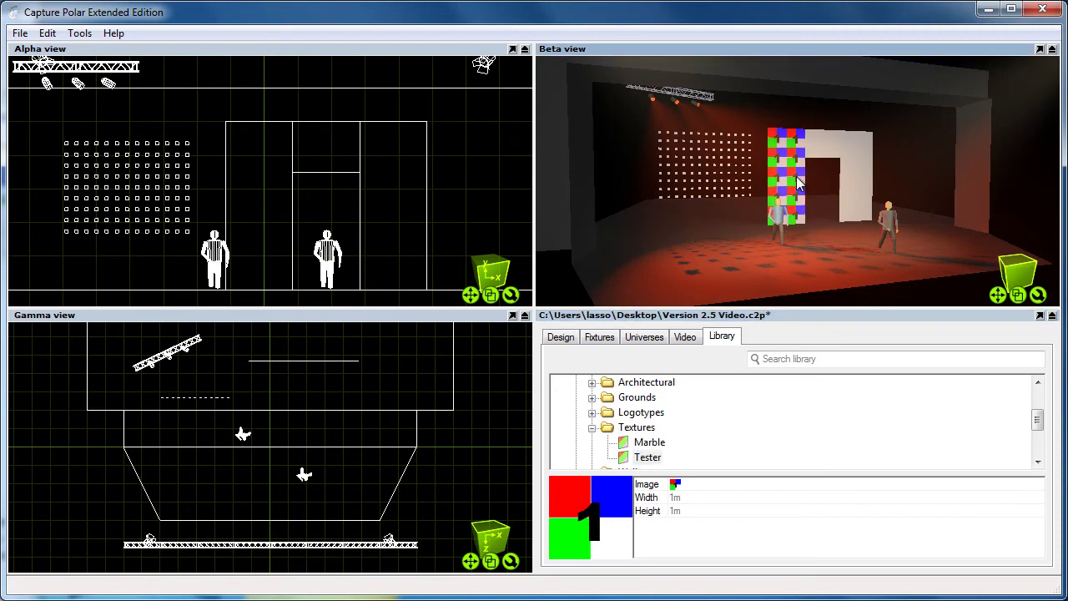
# - Shift the panel's Tester mapping and rotate it about 45° into diamond tiles
pyautogui.click(797, 183)
pyautogui.click(248, 295)
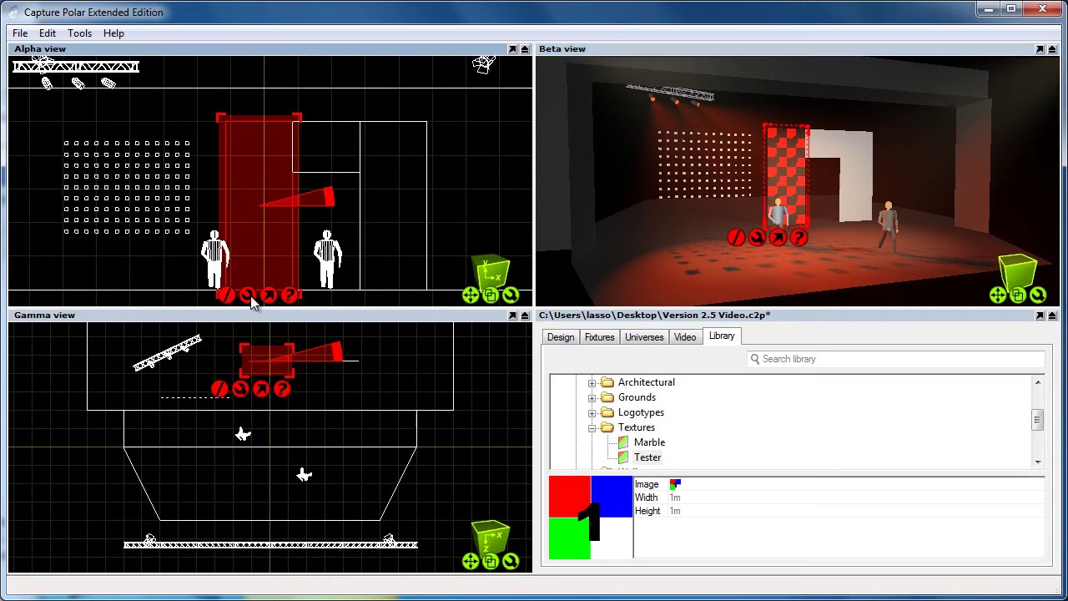
pyautogui.click(286, 326)
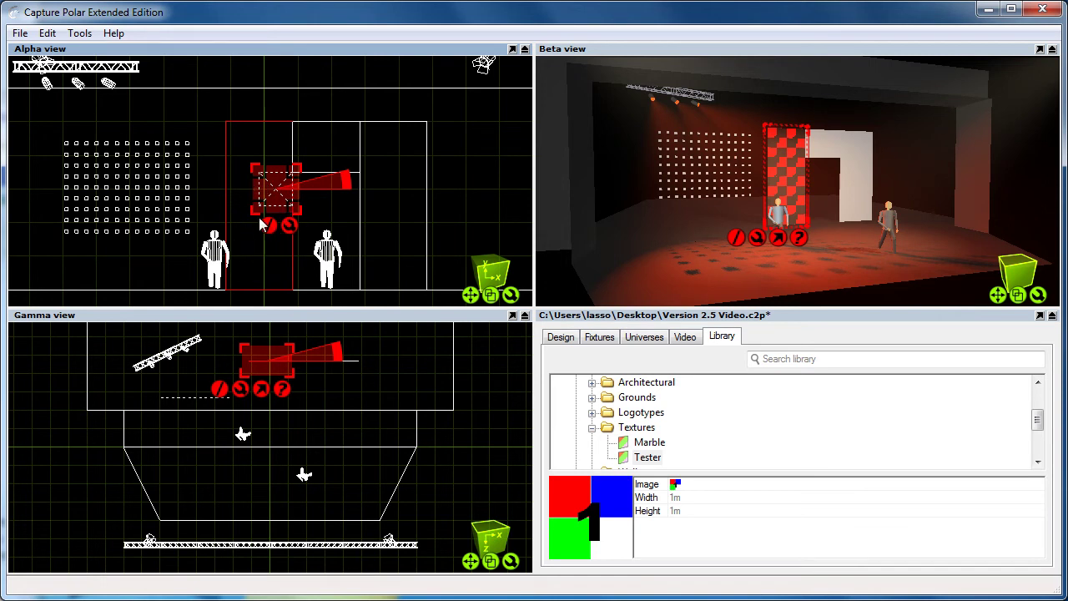
pyautogui.moveTo(281, 199)
pyautogui.mouseDown()
pyautogui.moveTo(240, 173)
pyautogui.moveTo(293, 211)
pyautogui.mouseUp()
pyautogui.moveTo(327, 172); pyautogui.dragTo(267, 215)
pyautogui.click(327, 219)
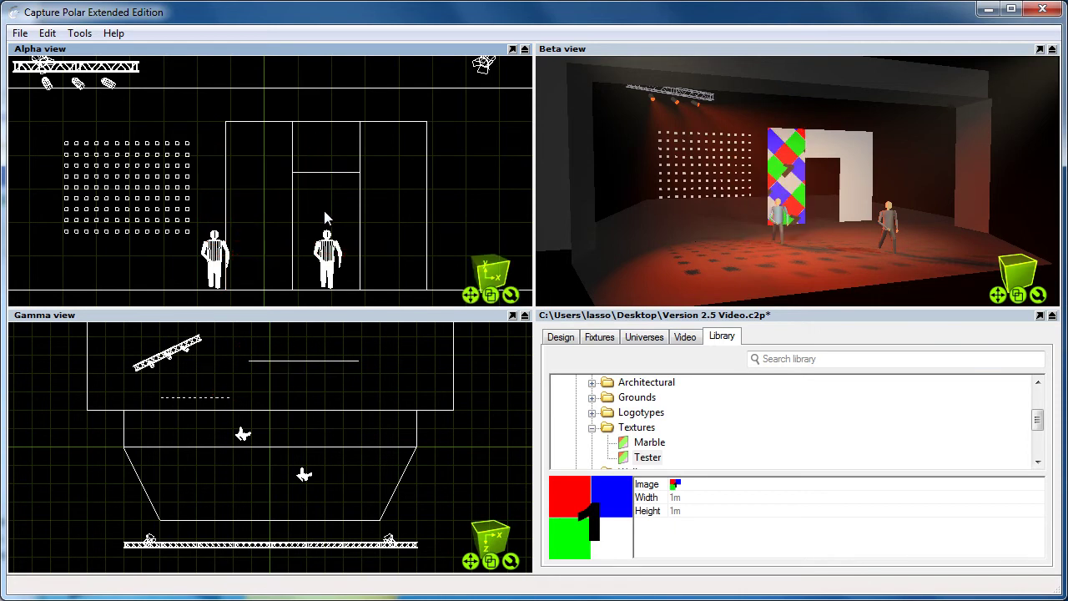
# - Stretch the Tester texture to fit the panel's extents with Map to extents
pyautogui.click(295, 232)
pyautogui.rightClick(258, 288)
pyautogui.click(278, 324)
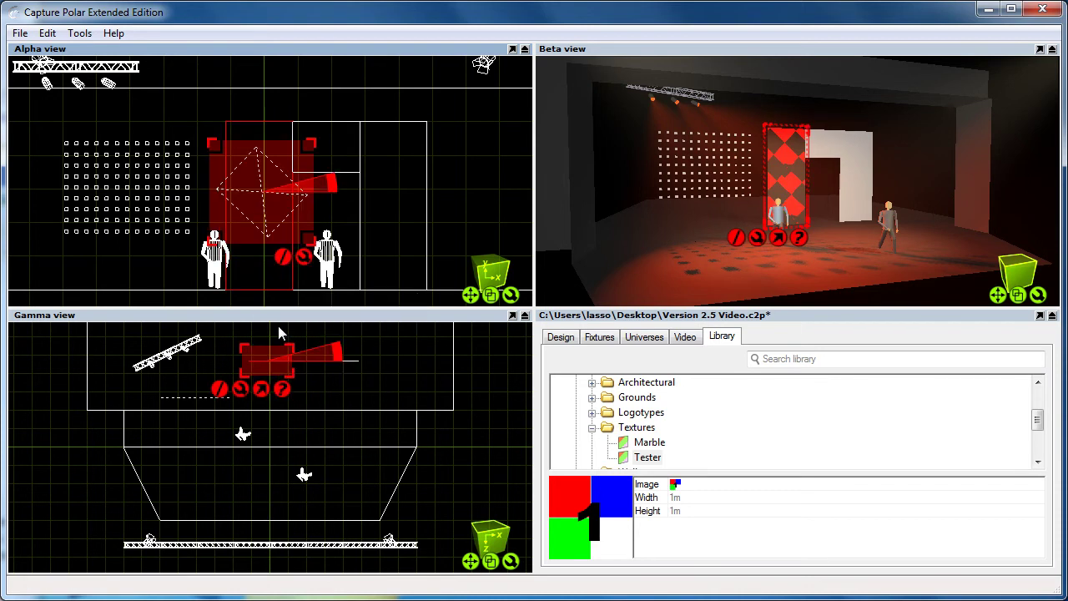
pyautogui.click(304, 258)
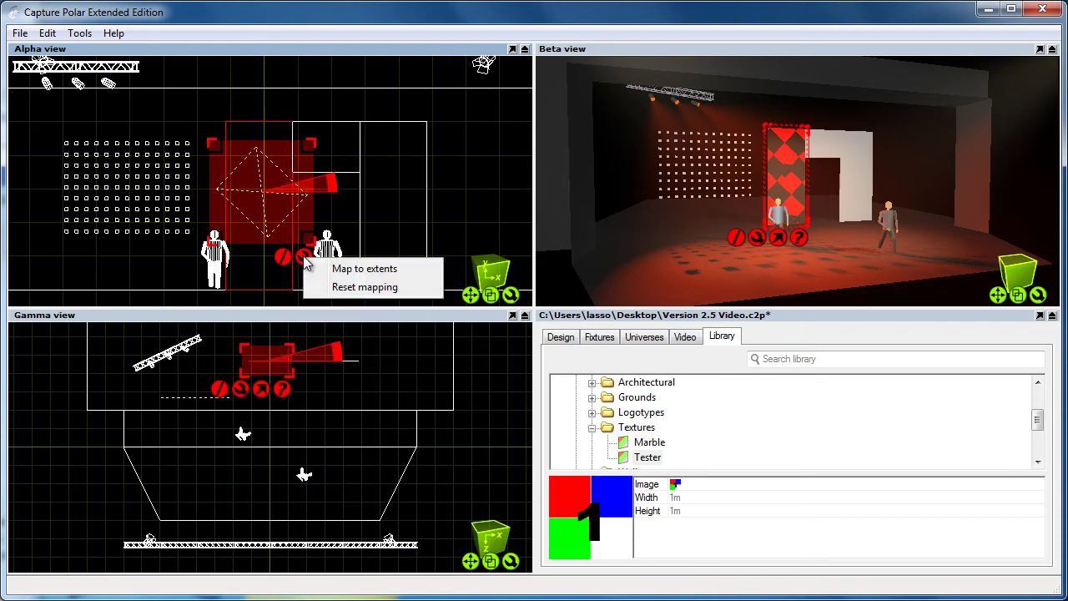
pyautogui.click(392, 270)
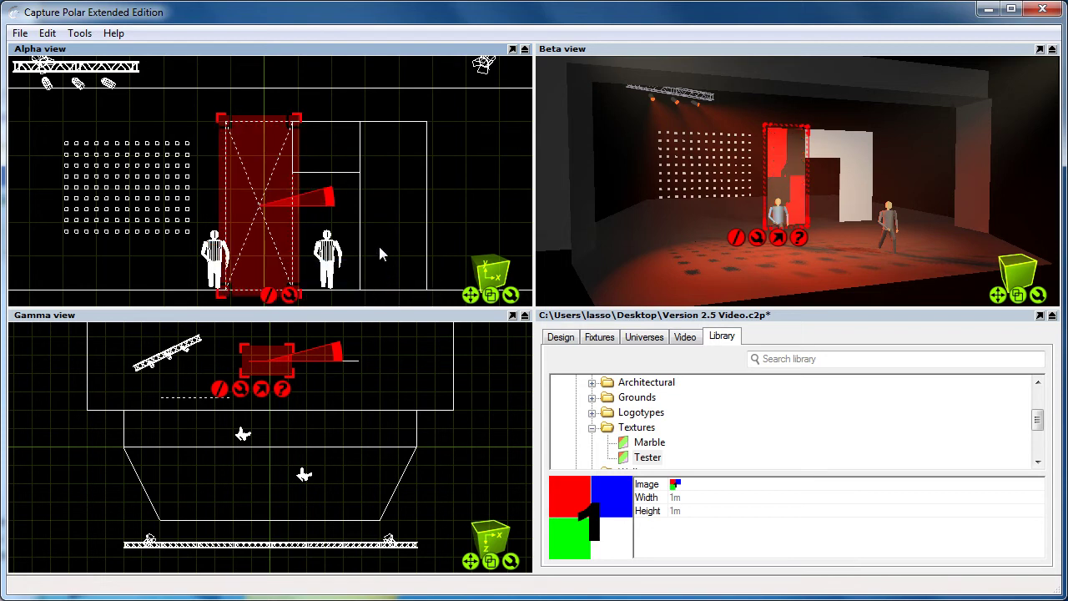
pyautogui.click(343, 221)
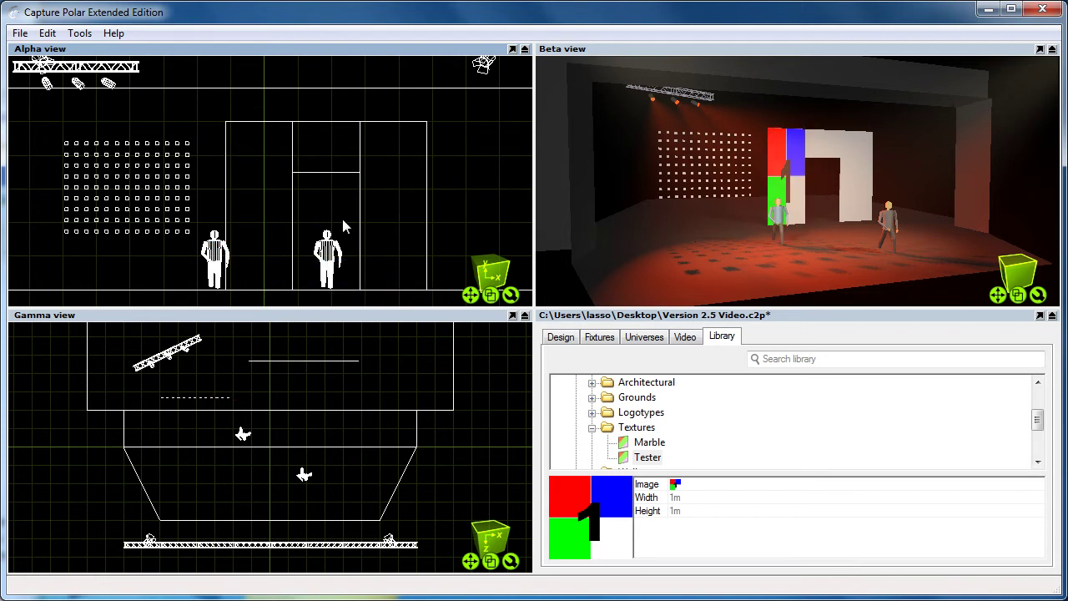
# - Reset the panel's material mapping back to default 1m repeating tiles
pyautogui.click(292, 215)
pyautogui.rightClick(247, 296)
pyautogui.click(302, 324)
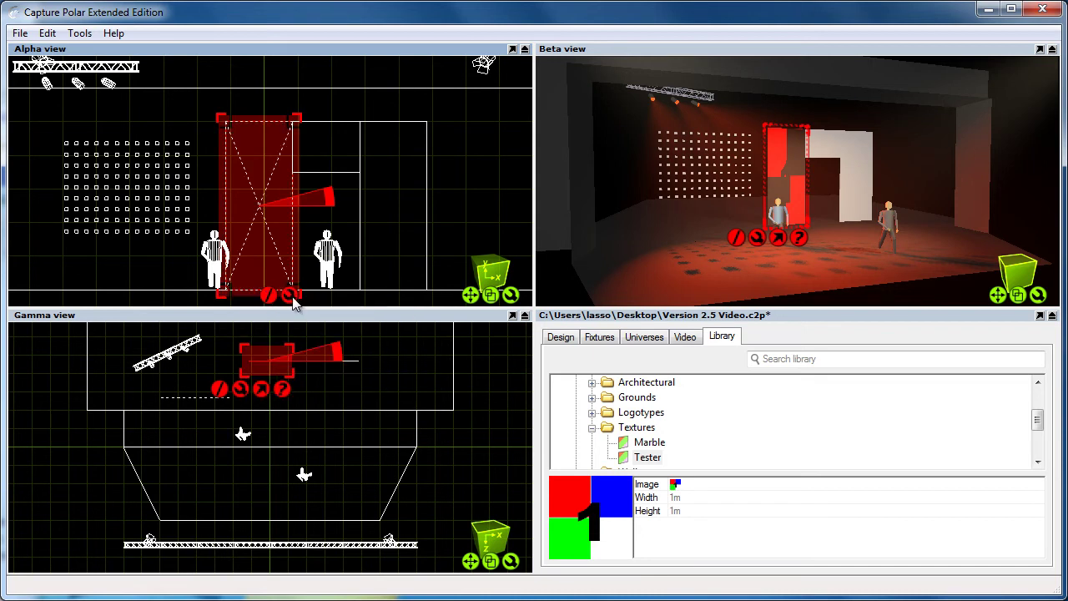
pyautogui.click(290, 298)
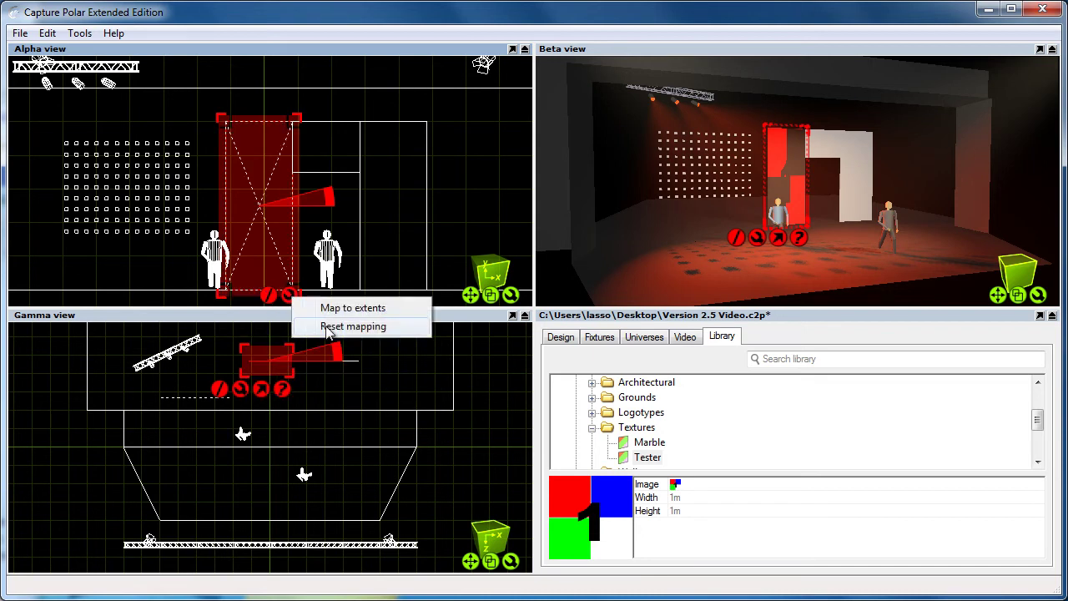
pyautogui.click(327, 327)
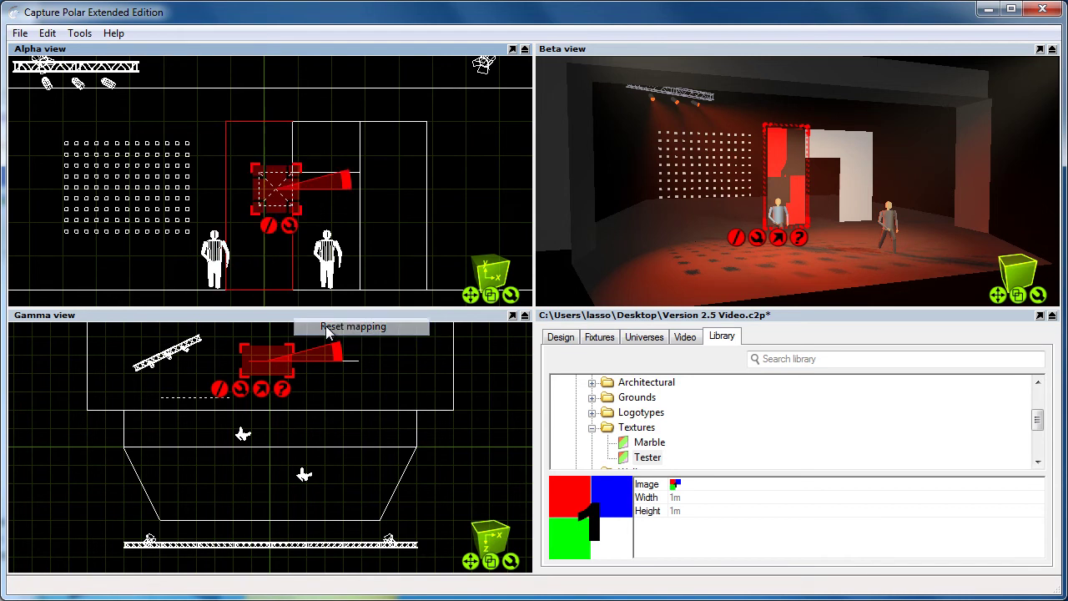
pyautogui.click(329, 213)
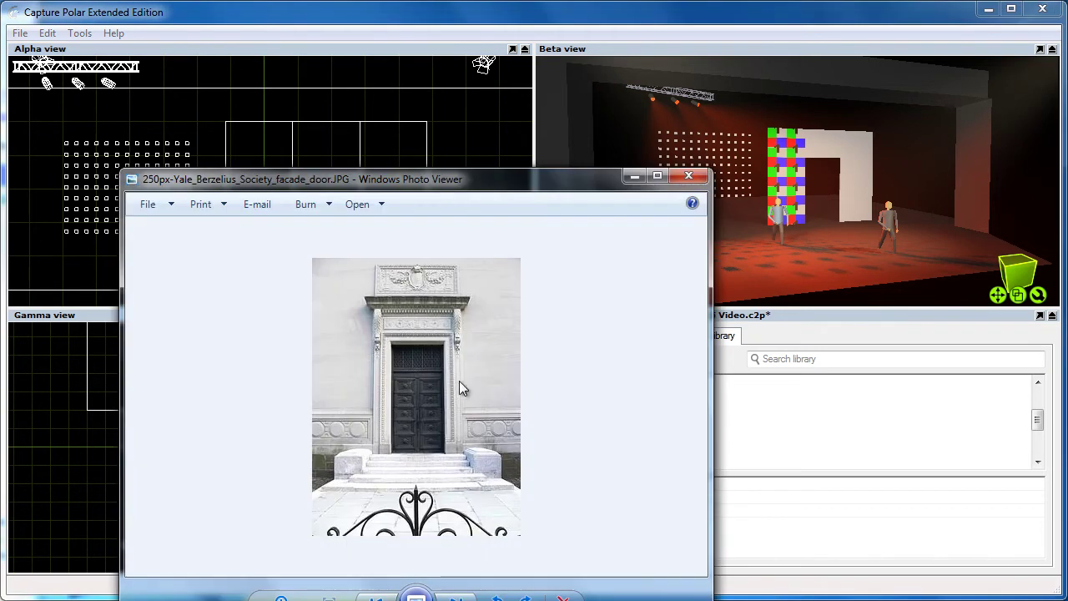
pyautogui.moveTo(467, 194); pyautogui.dragTo(413, 160)
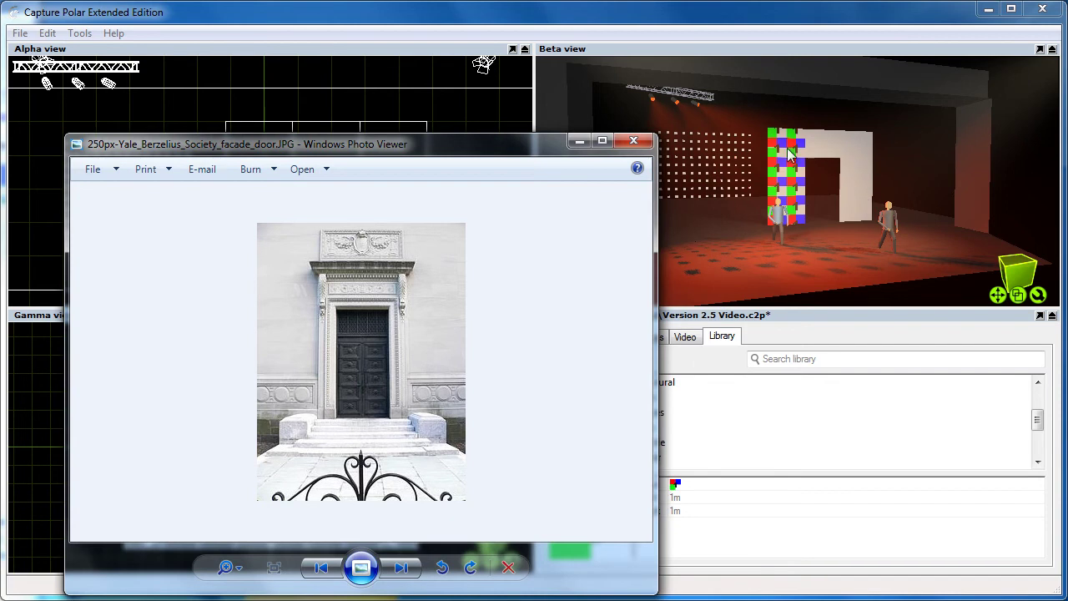
pyautogui.click(781, 203)
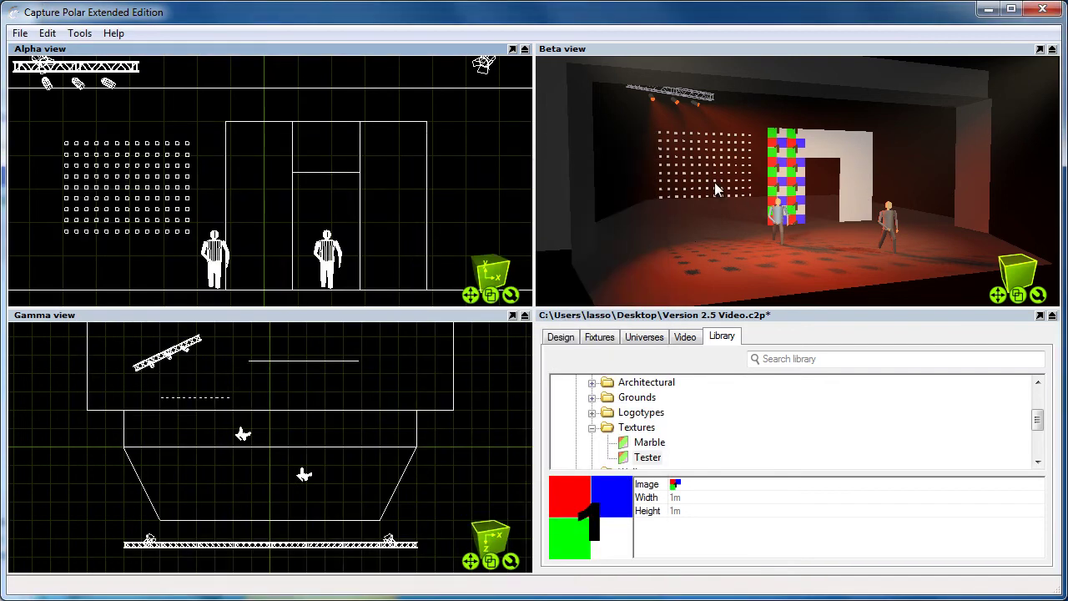
# - Add a new project material named Wall under Materials
pyautogui.click(561, 336)
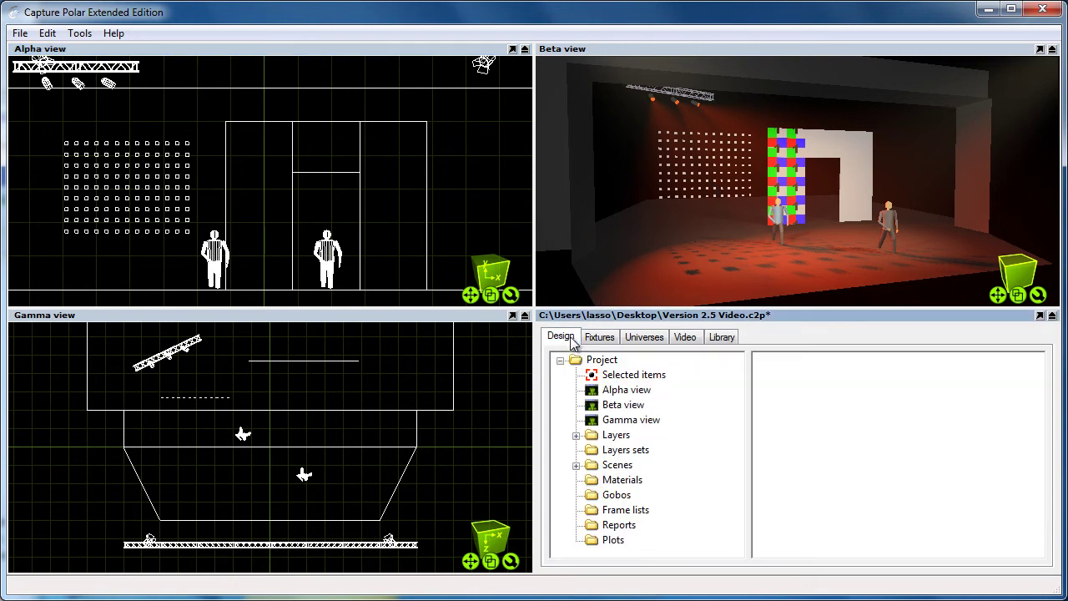
pyautogui.rightClick(624, 480)
pyautogui.click(672, 492)
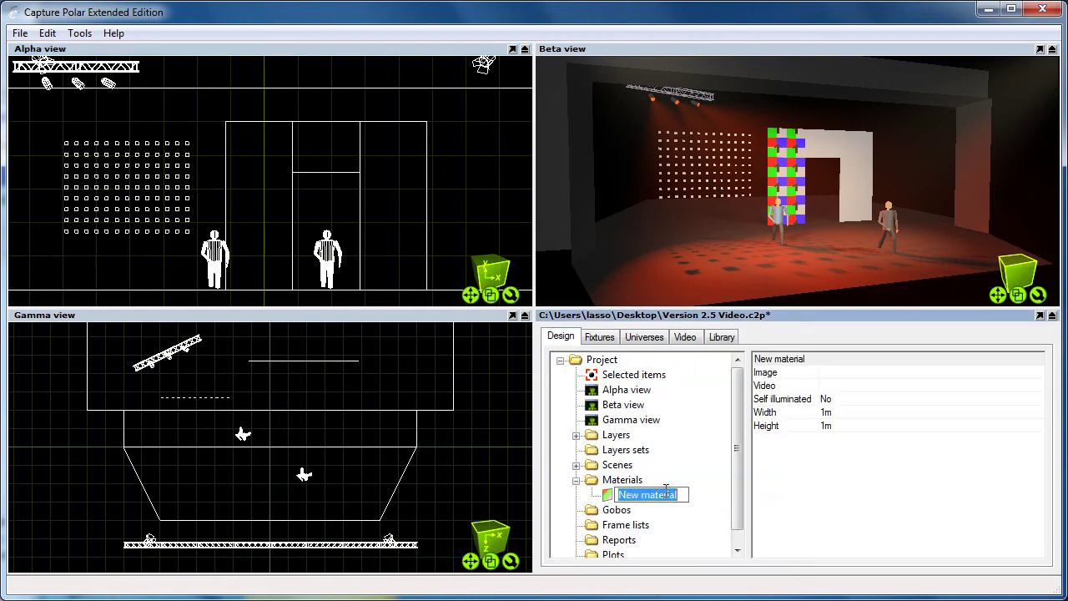
pyautogui.write('Wall')
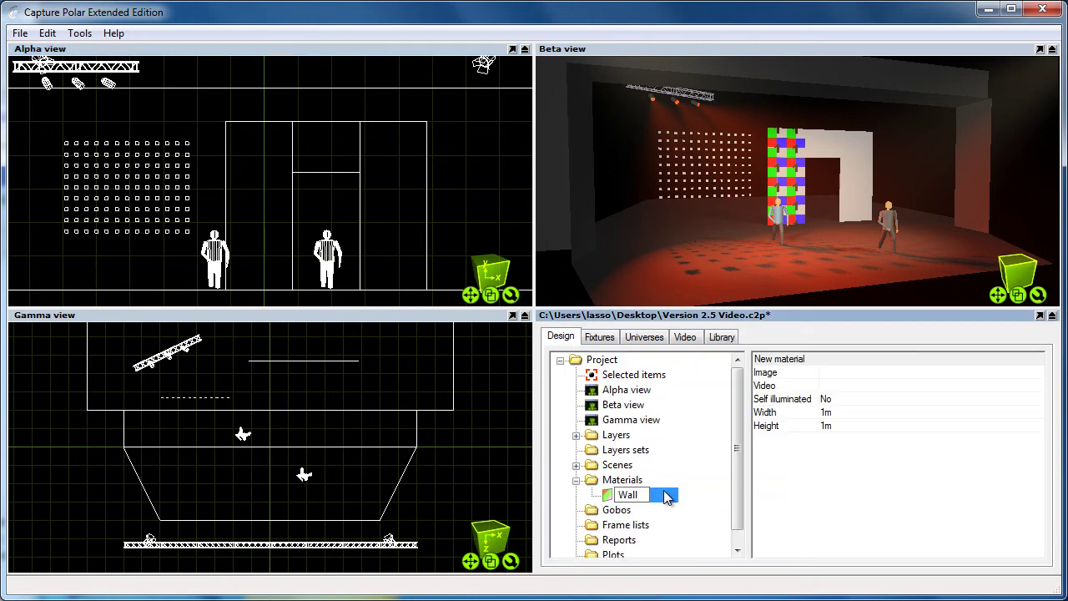
pyautogui.press('Return')
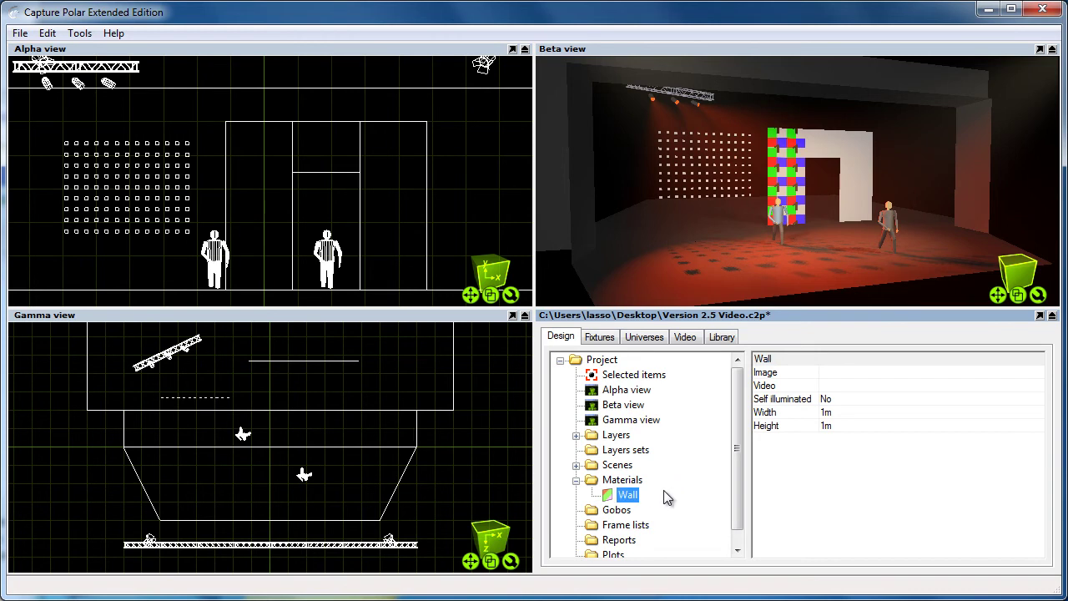
# - Set the Desktop facade door JPG as the Wall material's image
pyautogui.click(842, 373)
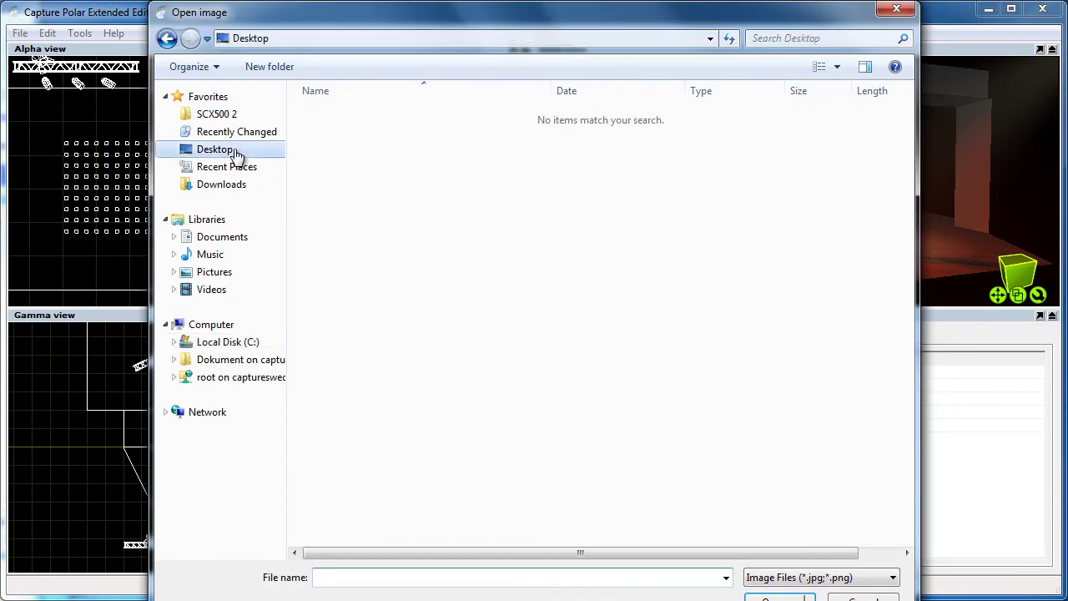
pyautogui.click(251, 150)
pyautogui.click(559, 210)
pyautogui.doubleClick(559, 211)
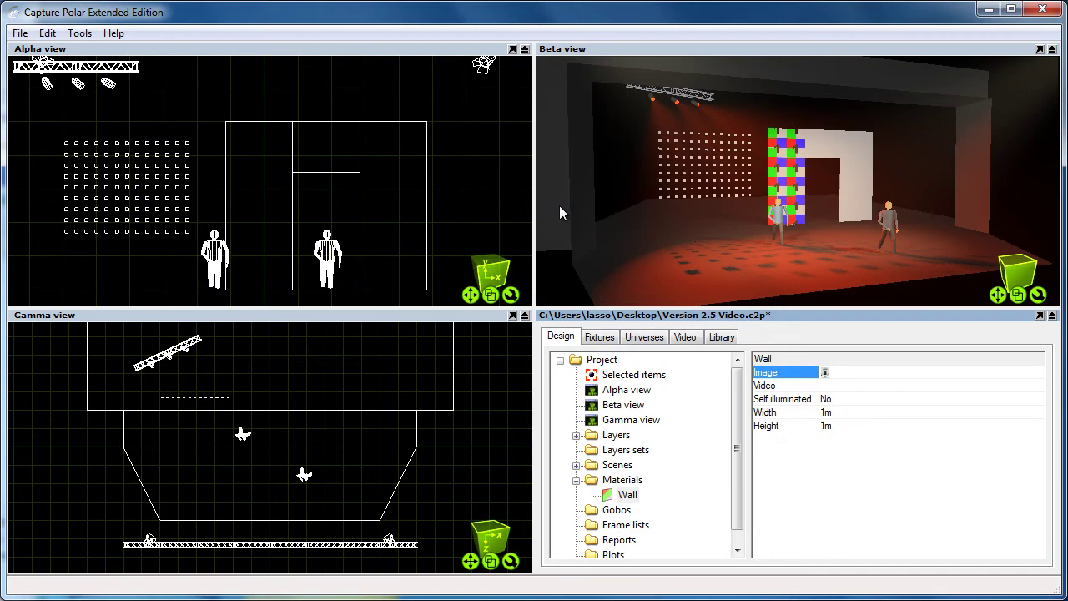
# - Apply the Wall material to the door wall and map it to the wall's extents
pyautogui.moveTo(405, 165); pyautogui.dragTo(265, 136)
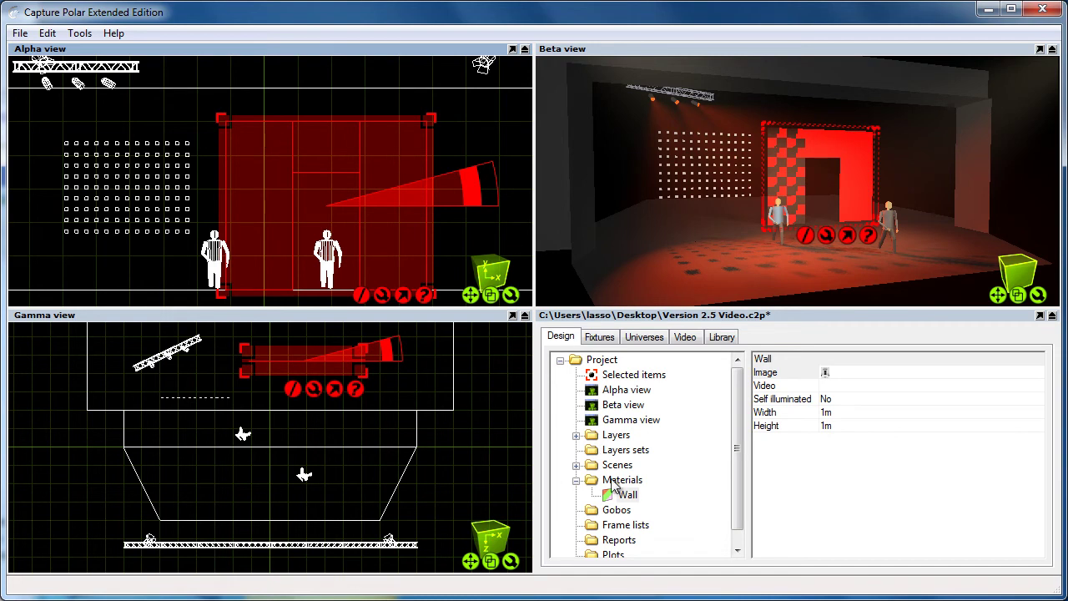
pyautogui.moveTo(625, 494); pyautogui.dragTo(778, 182)
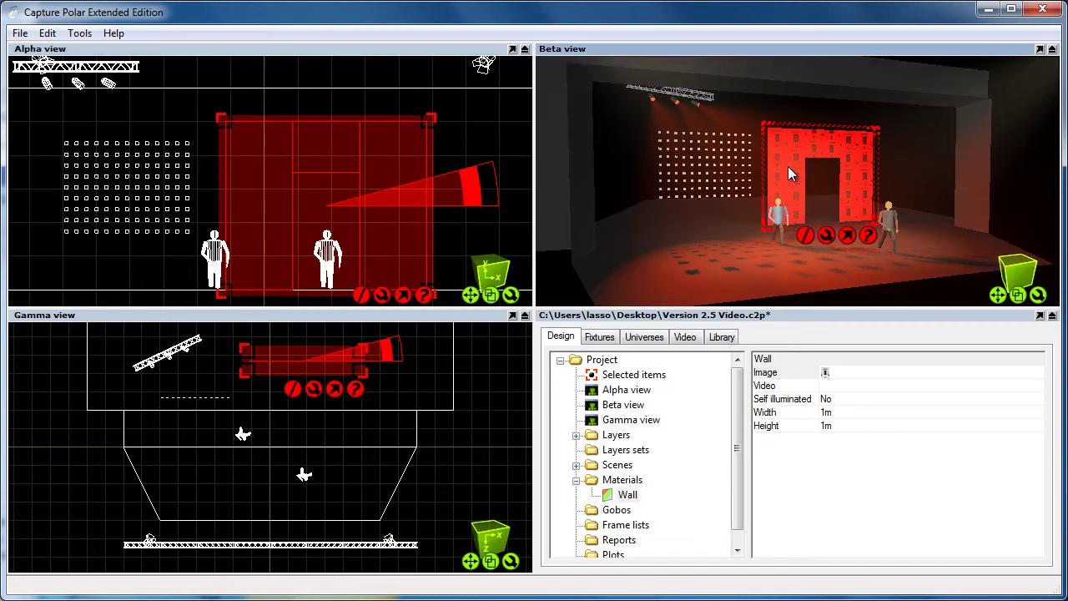
pyautogui.rightClick(382, 294)
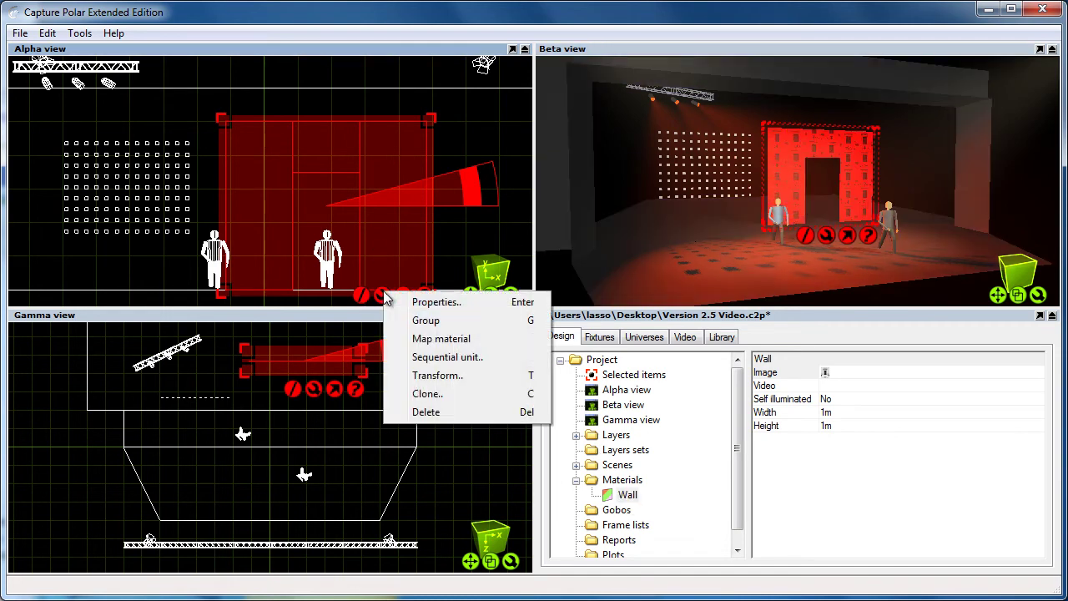
pyautogui.click(447, 339)
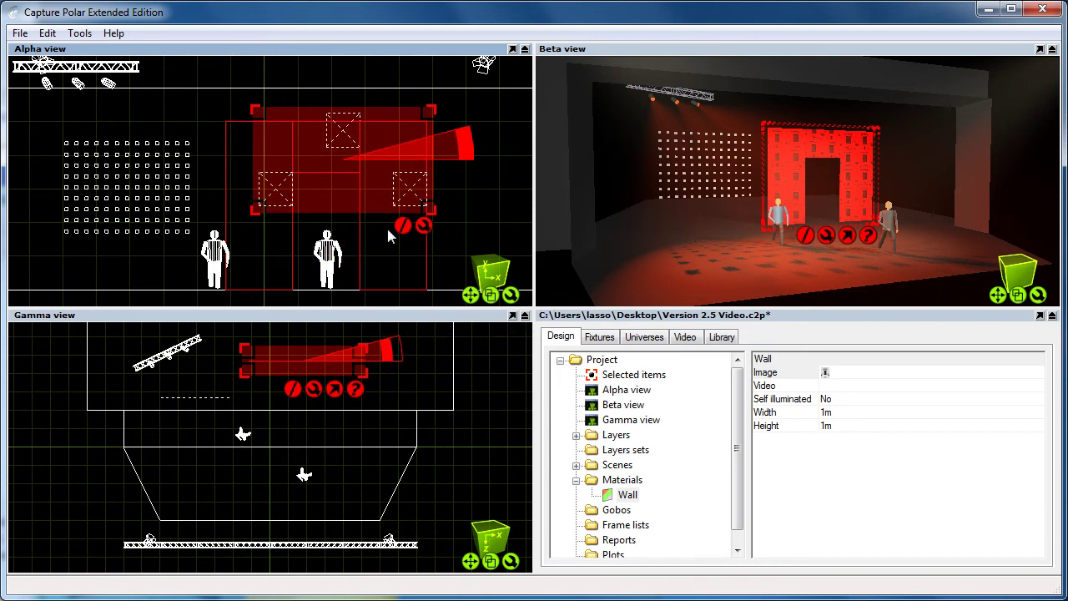
pyautogui.click(423, 225)
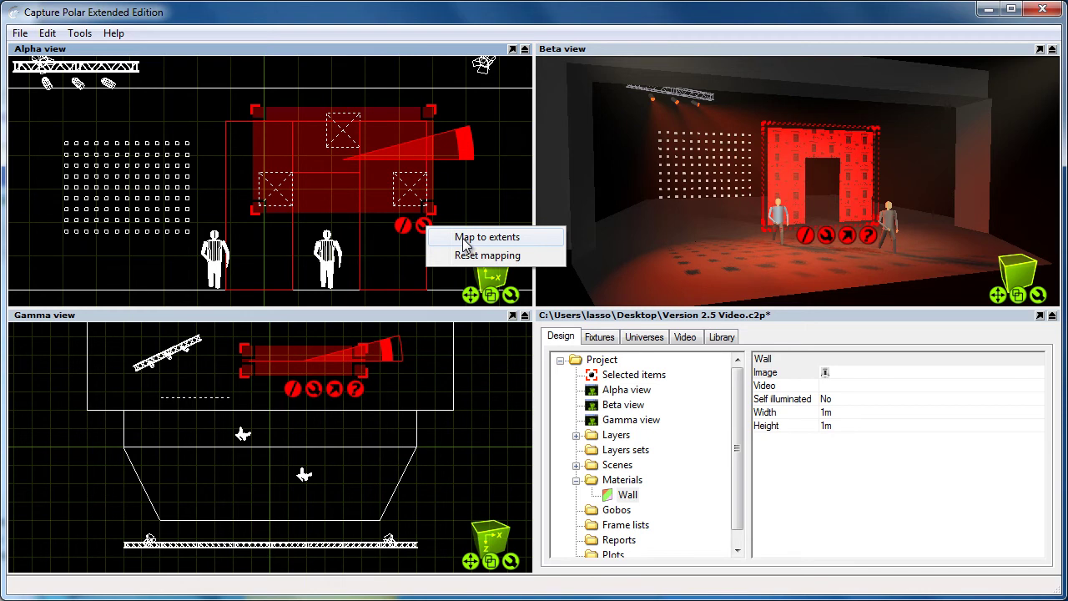
pyautogui.click(487, 238)
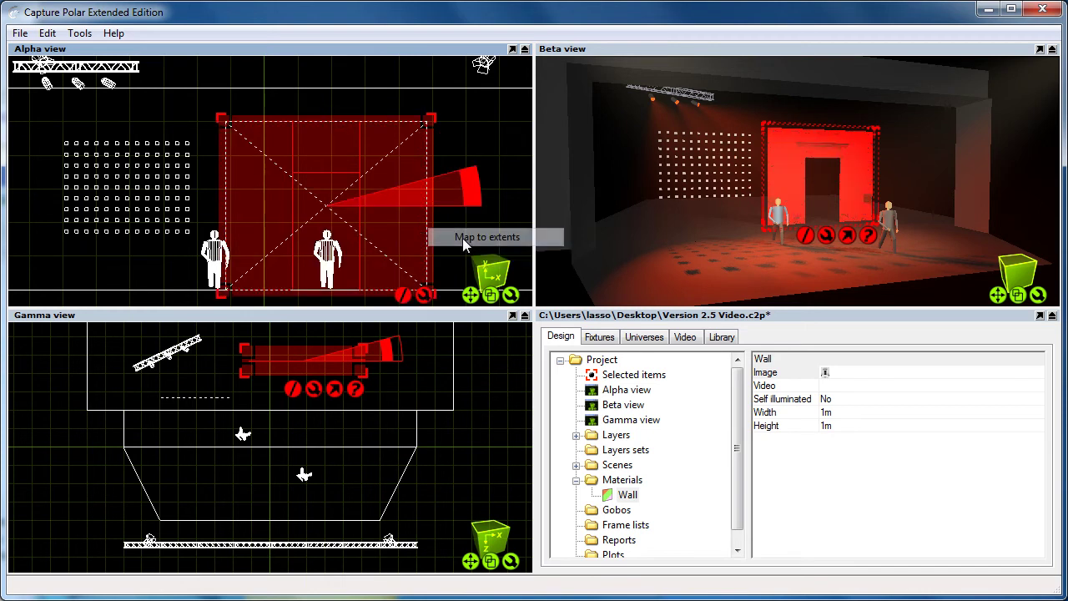
pyautogui.click(461, 226)
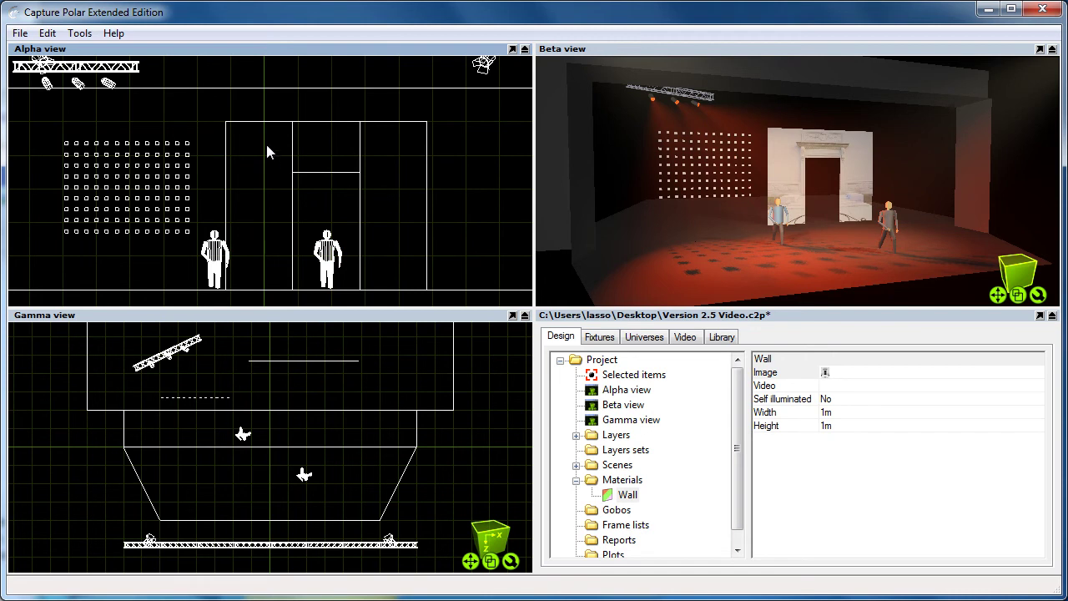
# - Enlarge the Wall mapping outline so the photo extends slightly past the wall's edges
pyautogui.click(292, 158)
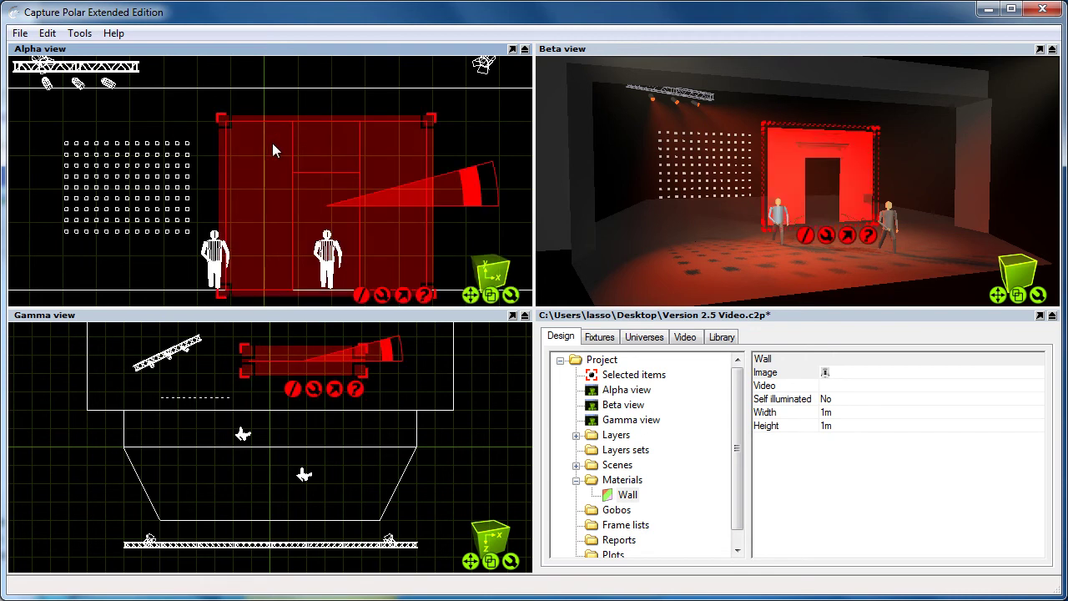
pyautogui.click(382, 296)
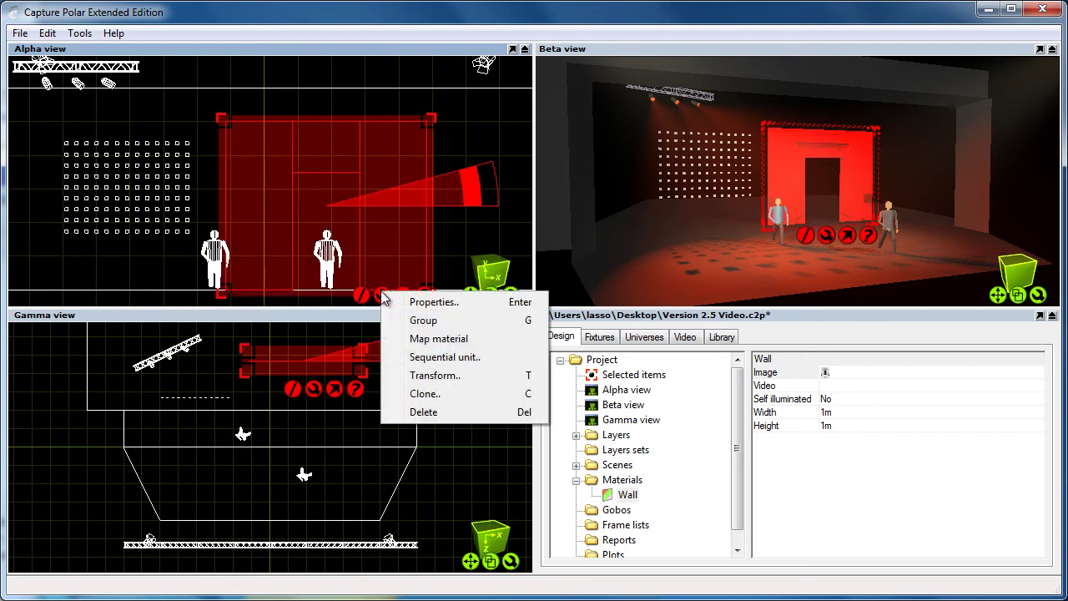
pyautogui.click(417, 337)
pyautogui.moveTo(370, 231); pyautogui.dragTo(352, 217)
pyautogui.moveTo(403, 272); pyautogui.dragTo(380, 189)
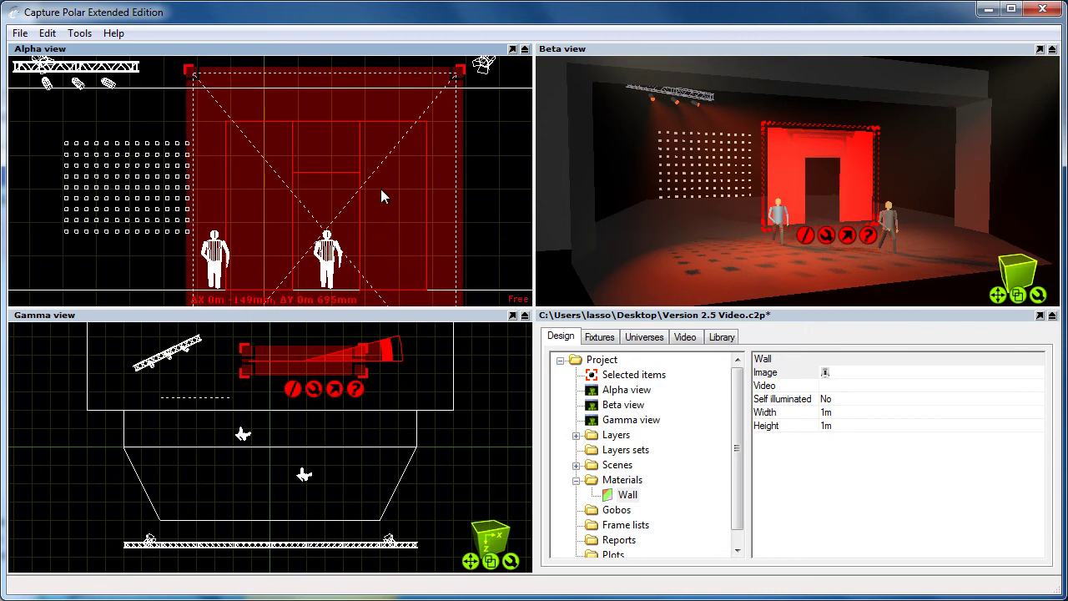
pyautogui.click(486, 154)
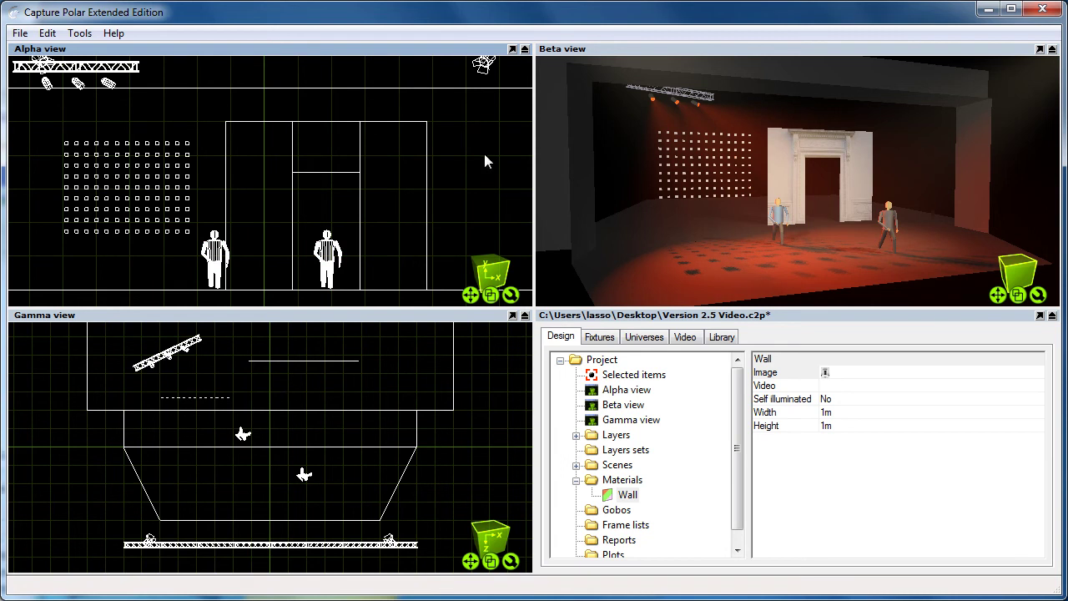
# - Add Video player 1 and load 001_Comp_2-sd.mov from ArKaos MediaMaster 2.2\Medias\000_SD
pyautogui.click(685, 338)
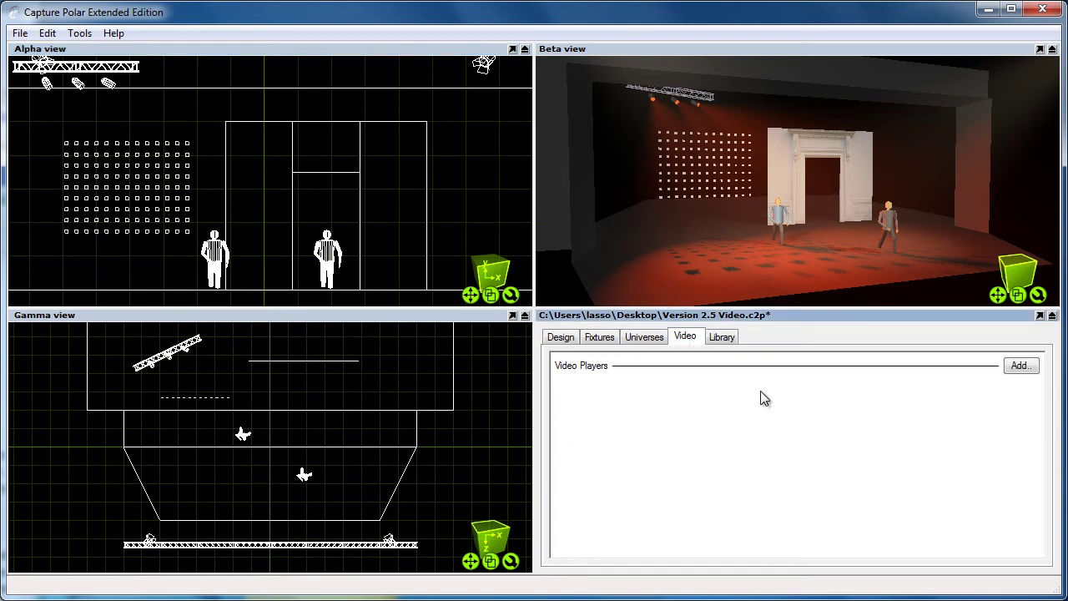
pyautogui.click(1023, 367)
pyautogui.click(1005, 427)
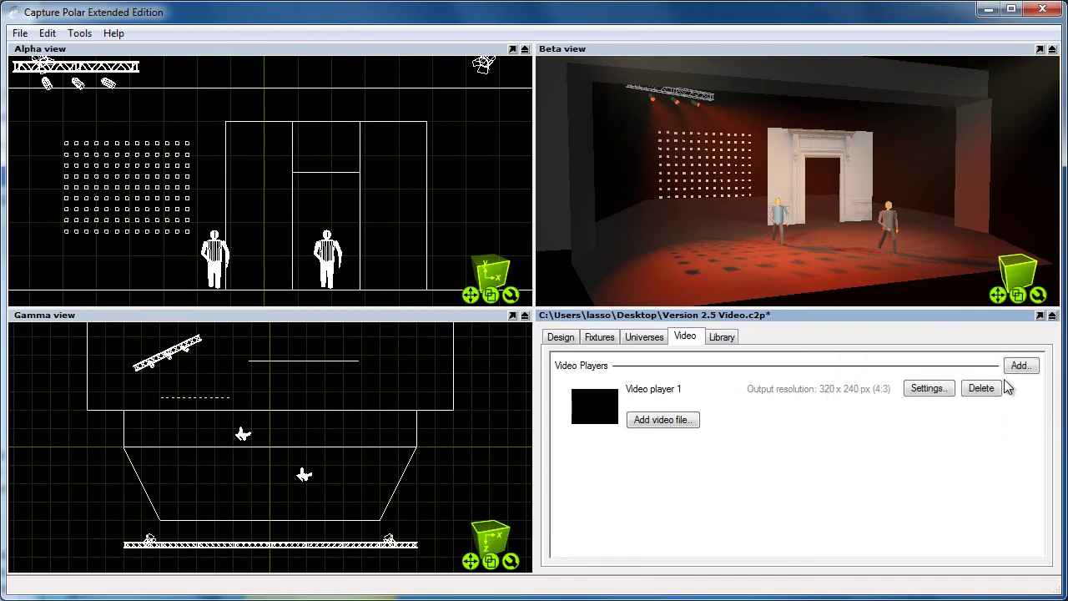
pyautogui.click(661, 420)
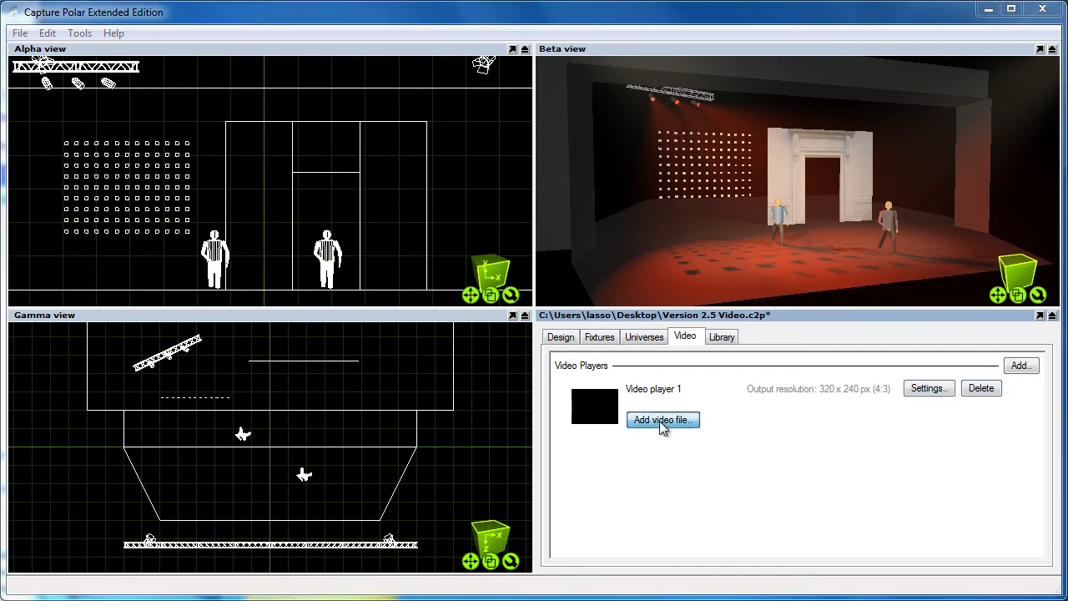
pyautogui.click(242, 344)
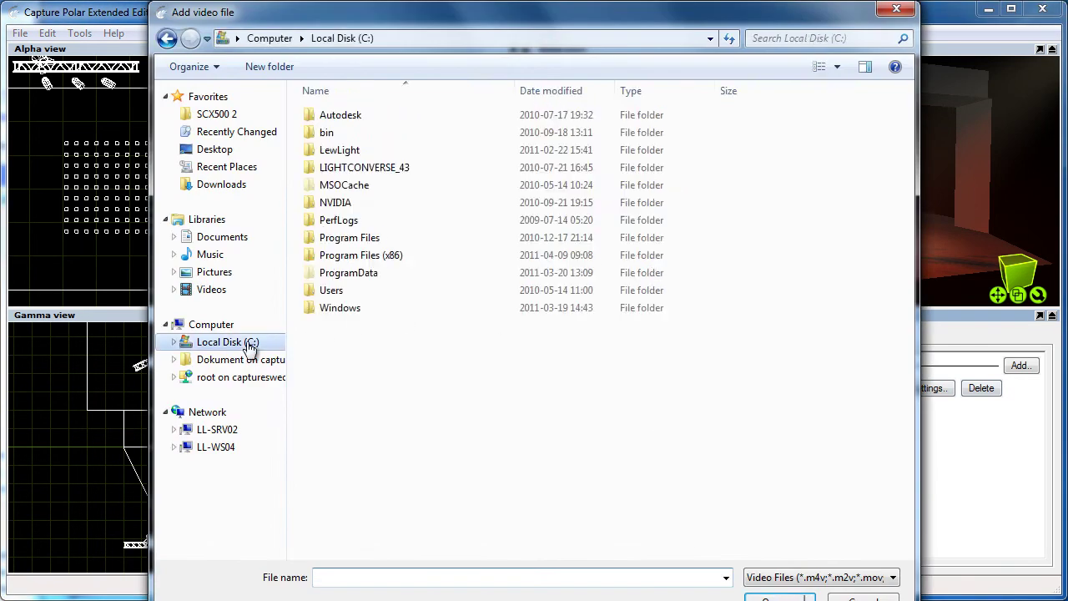
pyautogui.doubleClick(359, 255)
pyautogui.doubleClick(353, 167)
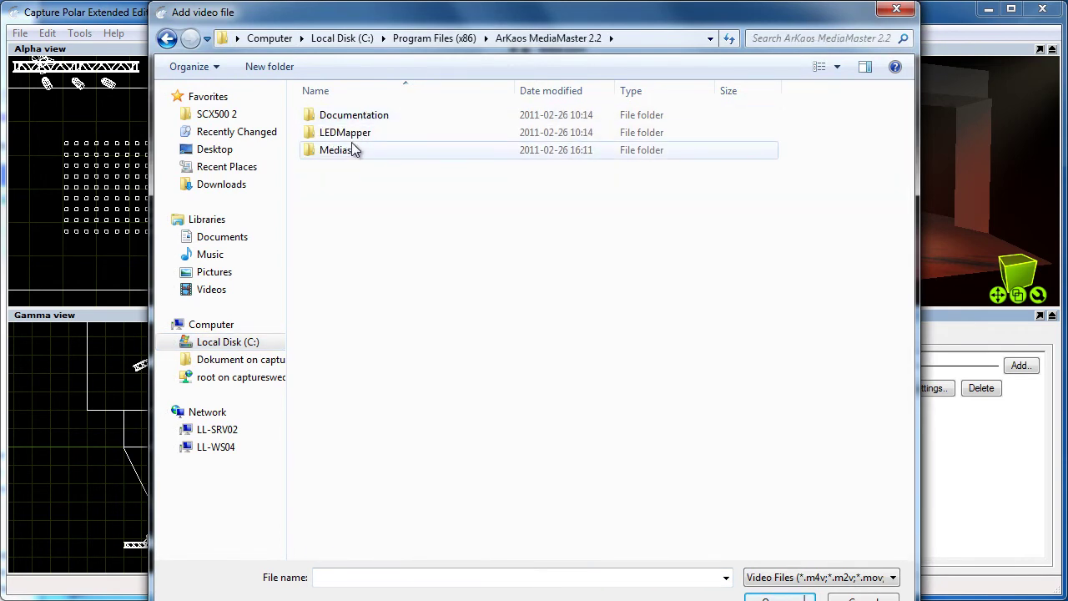
pyautogui.doubleClick(350, 146)
pyautogui.doubleClick(350, 122)
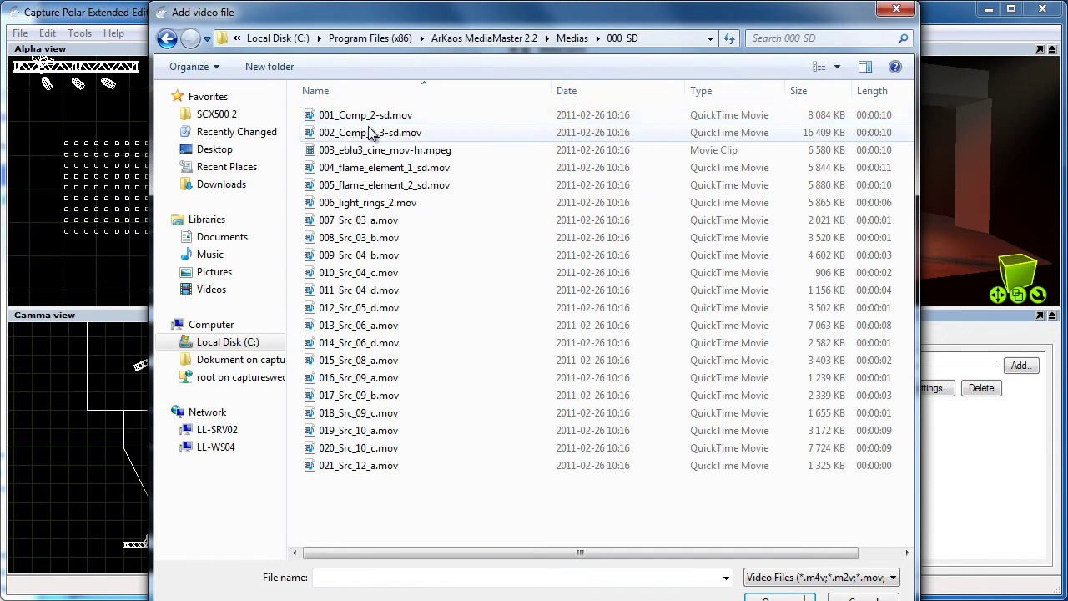
pyautogui.doubleClick(357, 117)
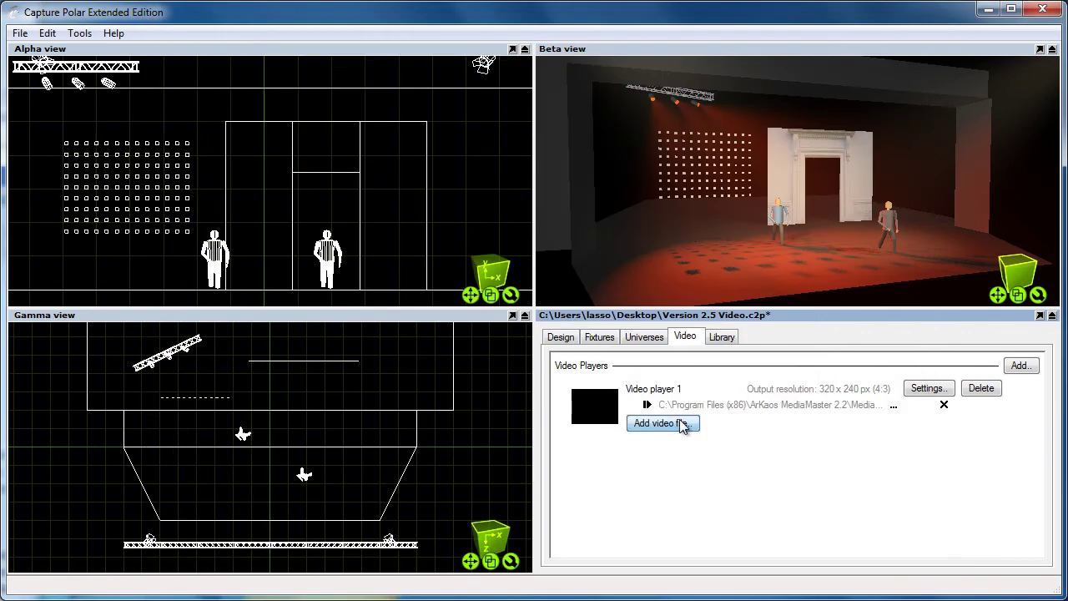
# - Load a second 000_SD clip into Video player 1 and play both clips
pyautogui.click(684, 424)
pyautogui.doubleClick(372, 136)
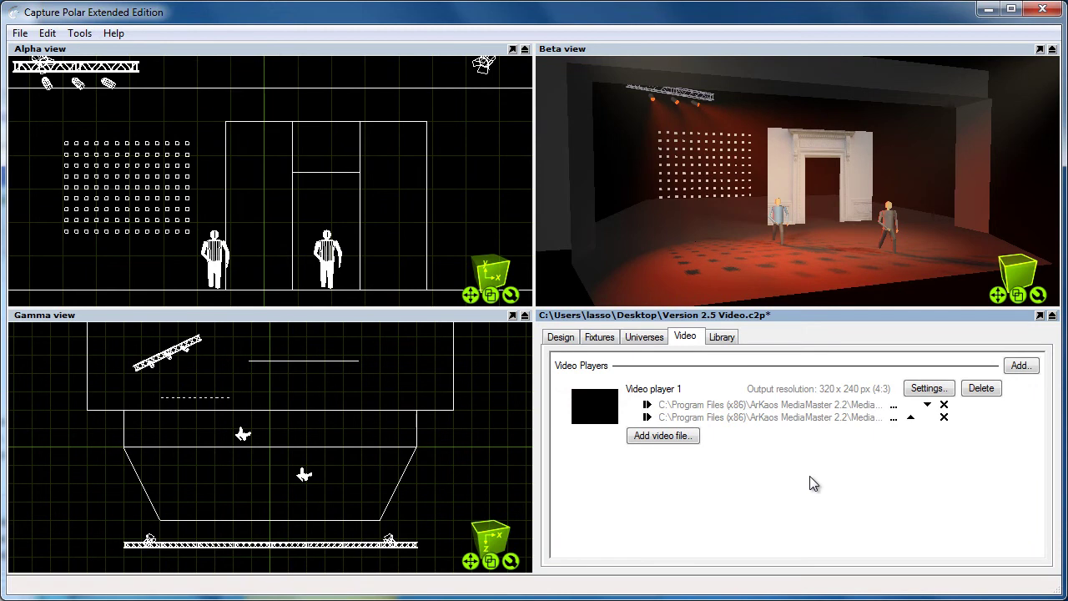
pyautogui.click(646, 404)
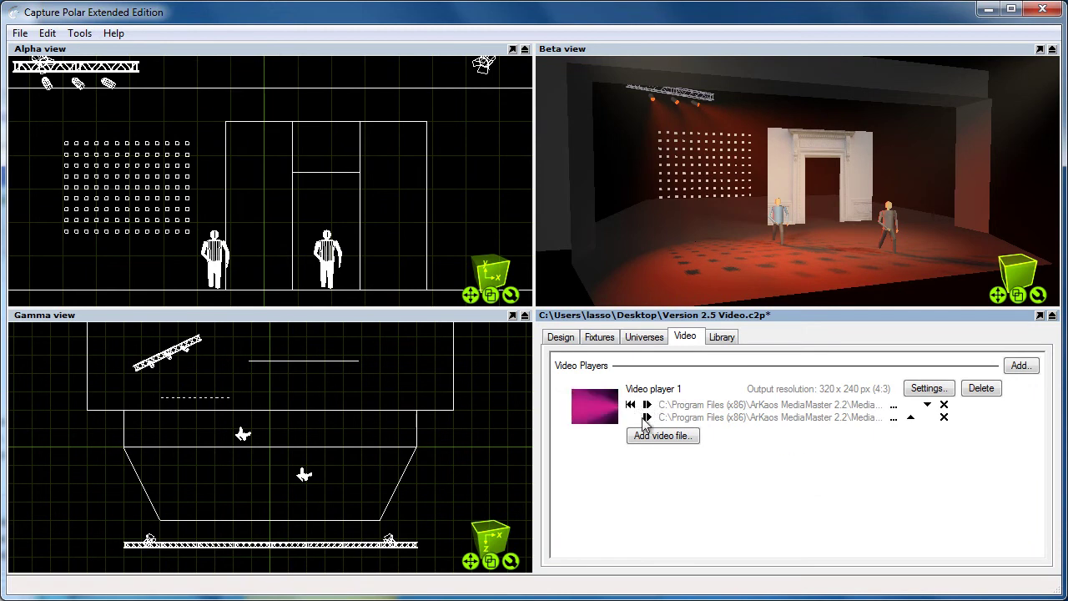
pyautogui.click(647, 416)
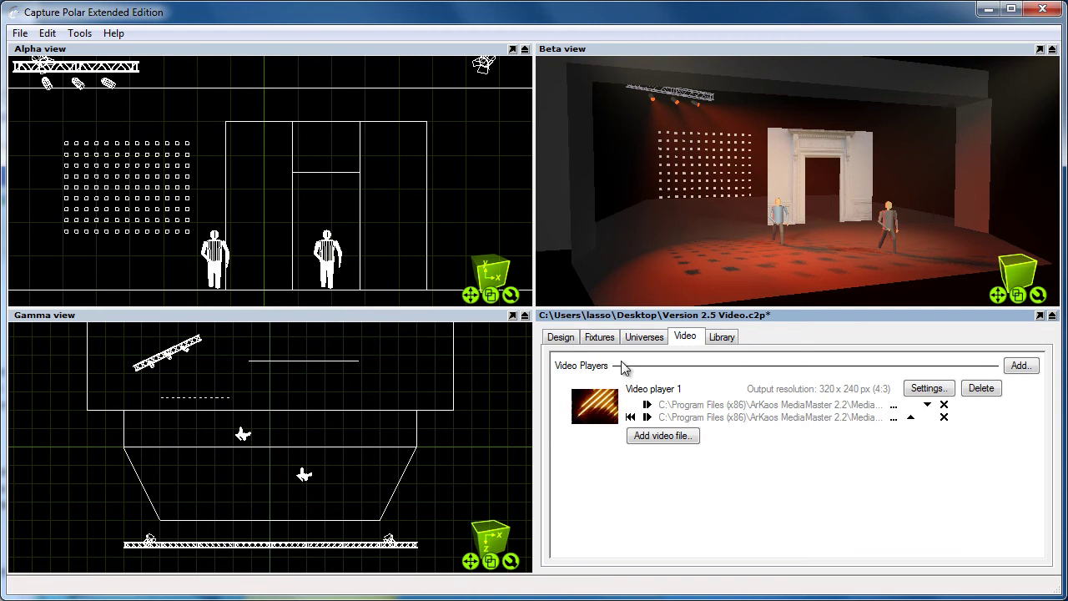
# - Add a new material named Video with Video player 1 as its video source
pyautogui.click(561, 338)
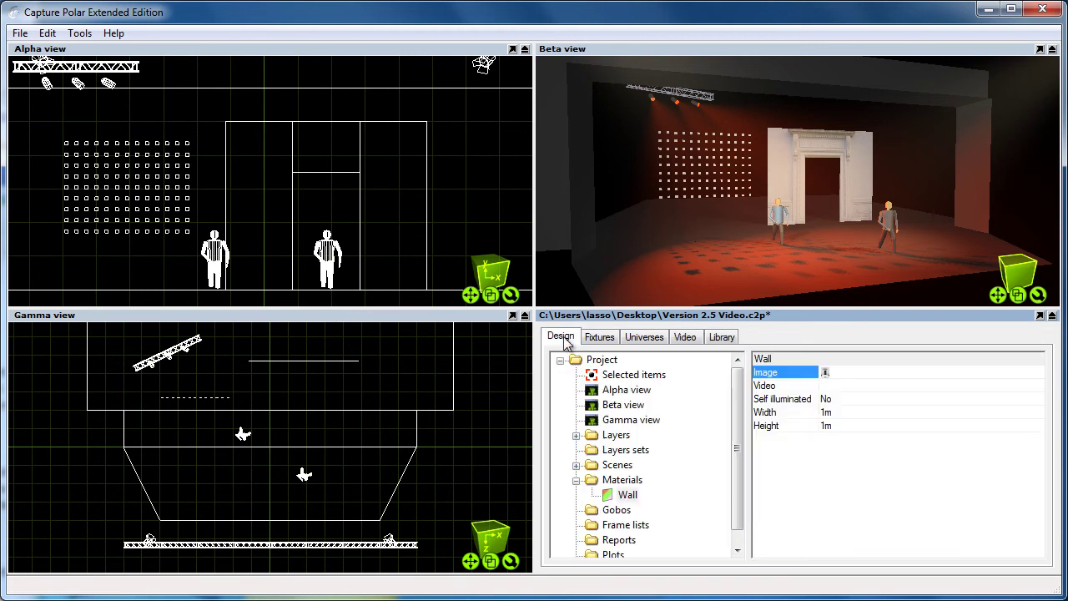
pyautogui.rightClick(620, 481)
pyautogui.click(654, 495)
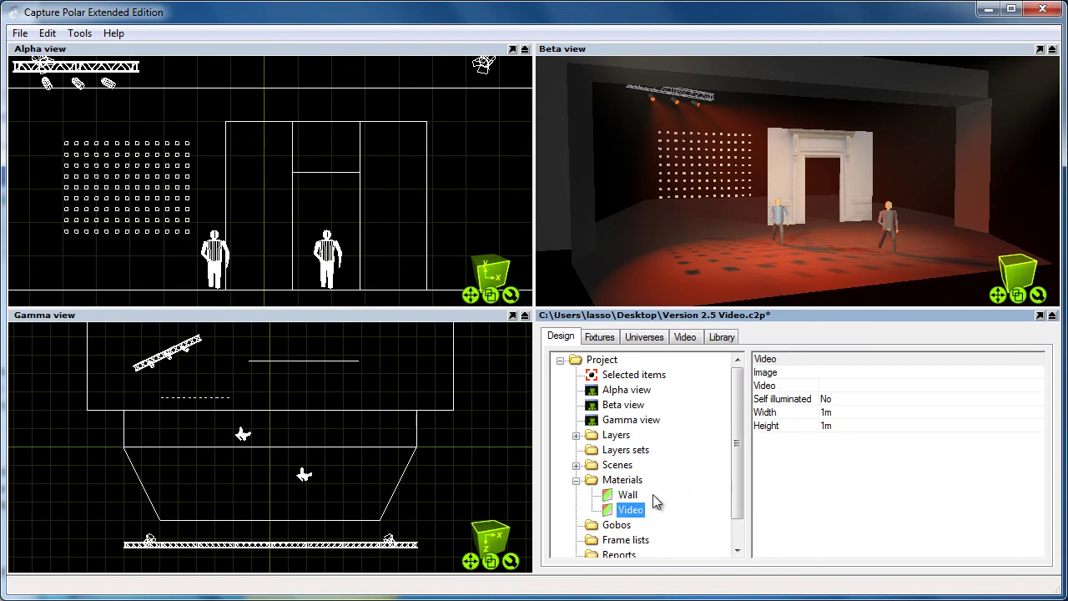
pyautogui.click(849, 384)
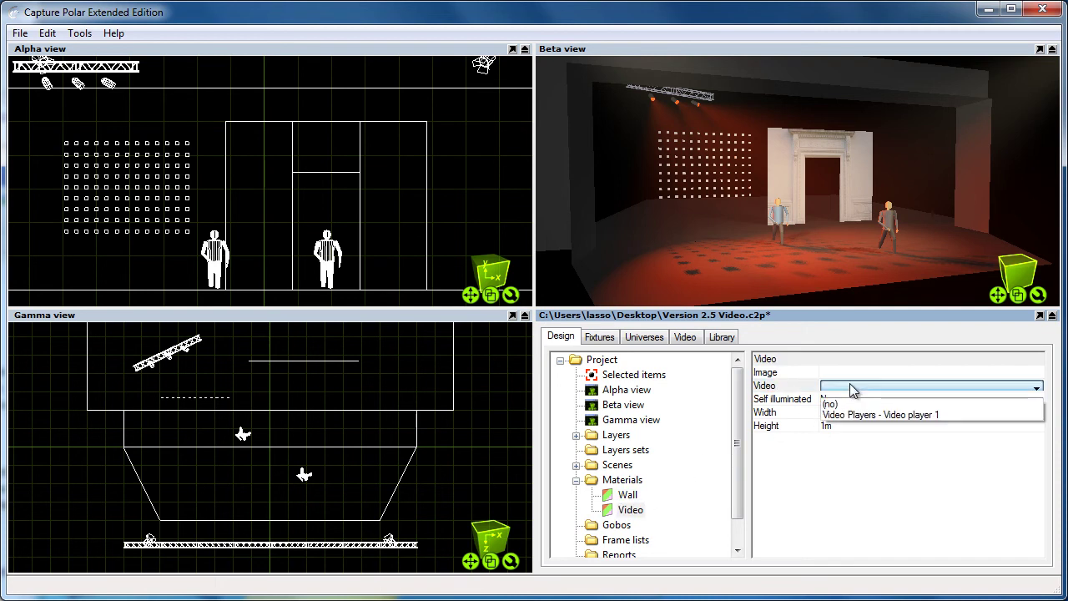
pyautogui.click(888, 414)
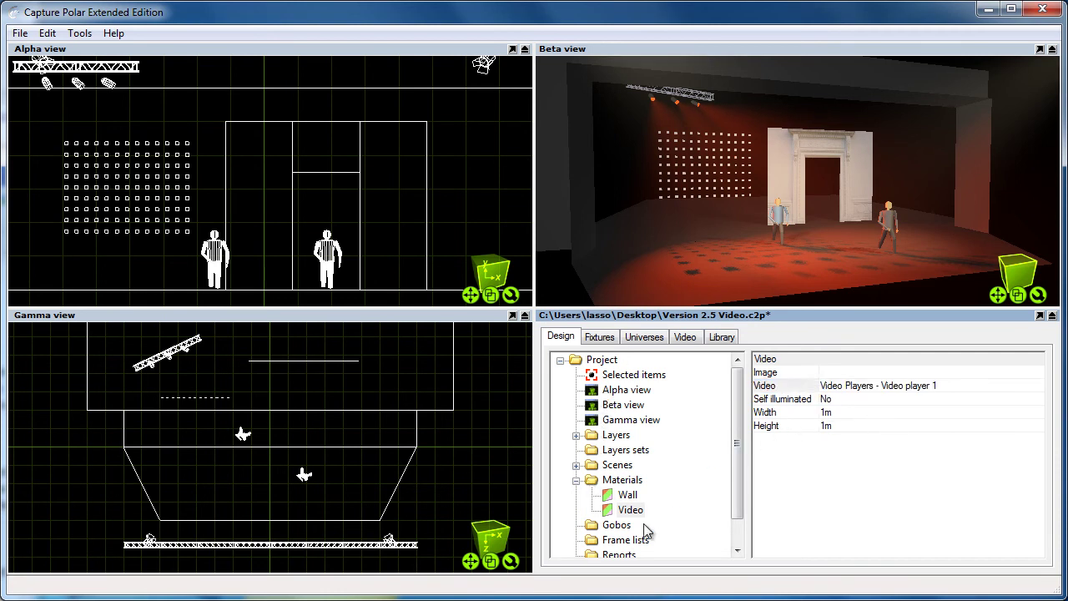
# - Apply the Video material to the stage flat and door wall, fitting it to the wall's extents
pyautogui.moveTo(782, 195); pyautogui.dragTo(787, 179)
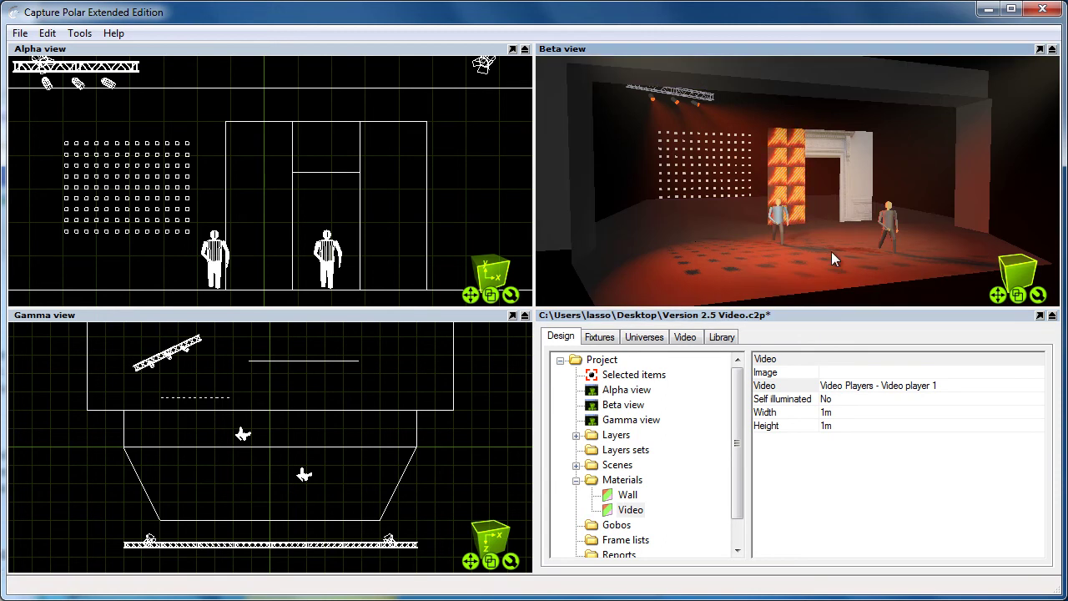
pyautogui.click(778, 197)
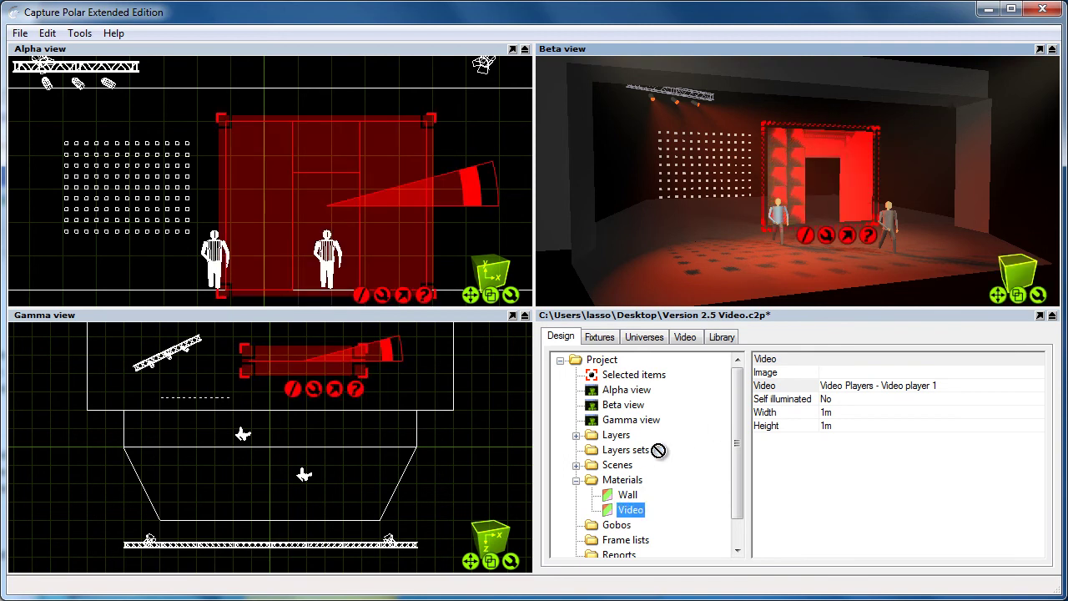
pyautogui.moveTo(700, 364); pyautogui.dragTo(791, 169)
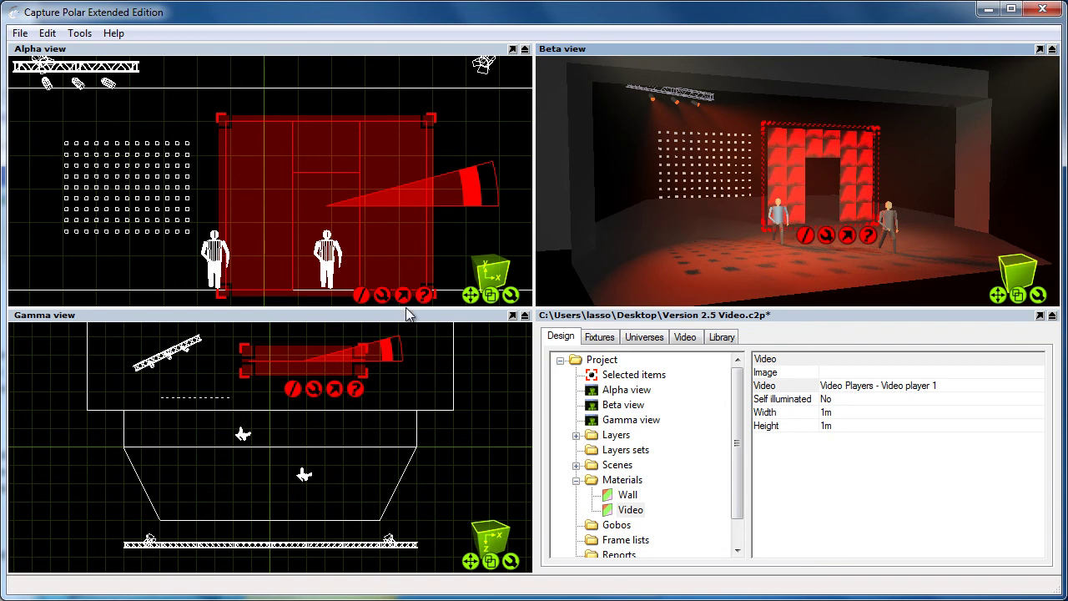
pyautogui.rightClick(384, 291)
pyautogui.click(417, 340)
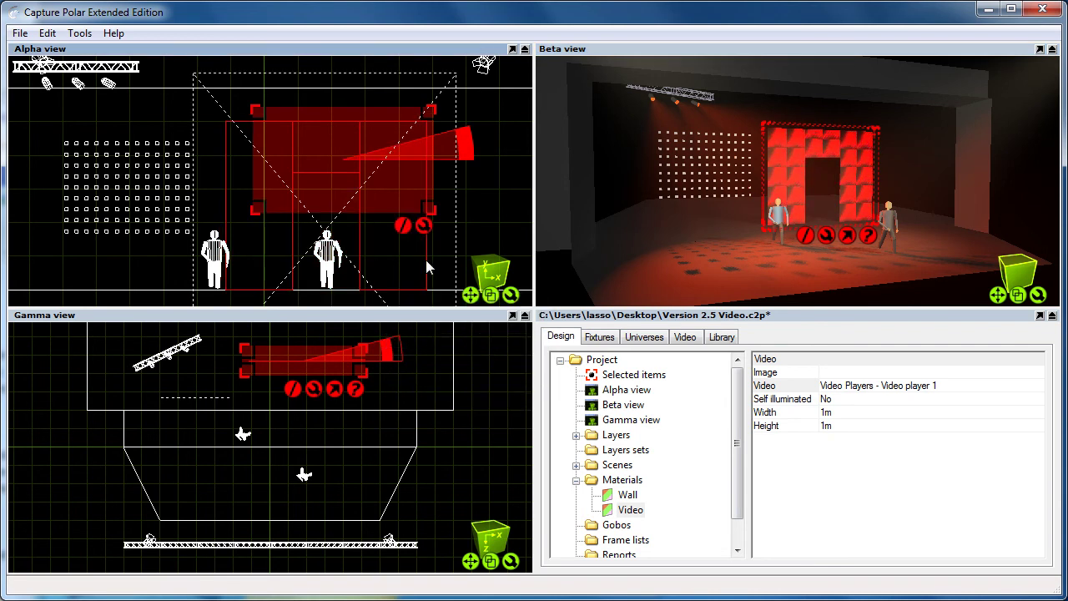
pyautogui.click(424, 225)
pyautogui.click(451, 237)
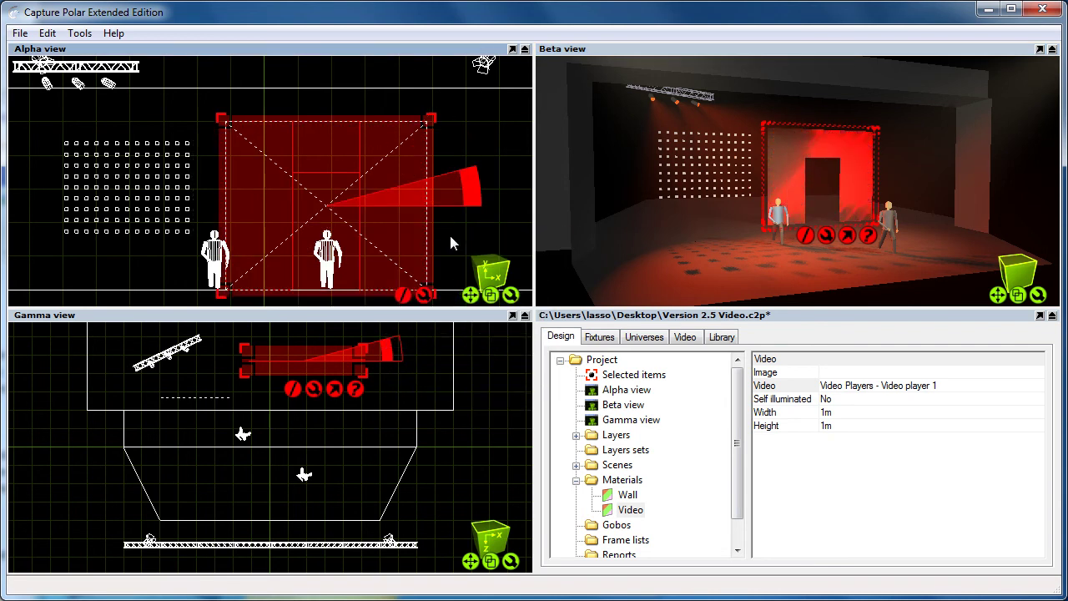
pyautogui.click(455, 234)
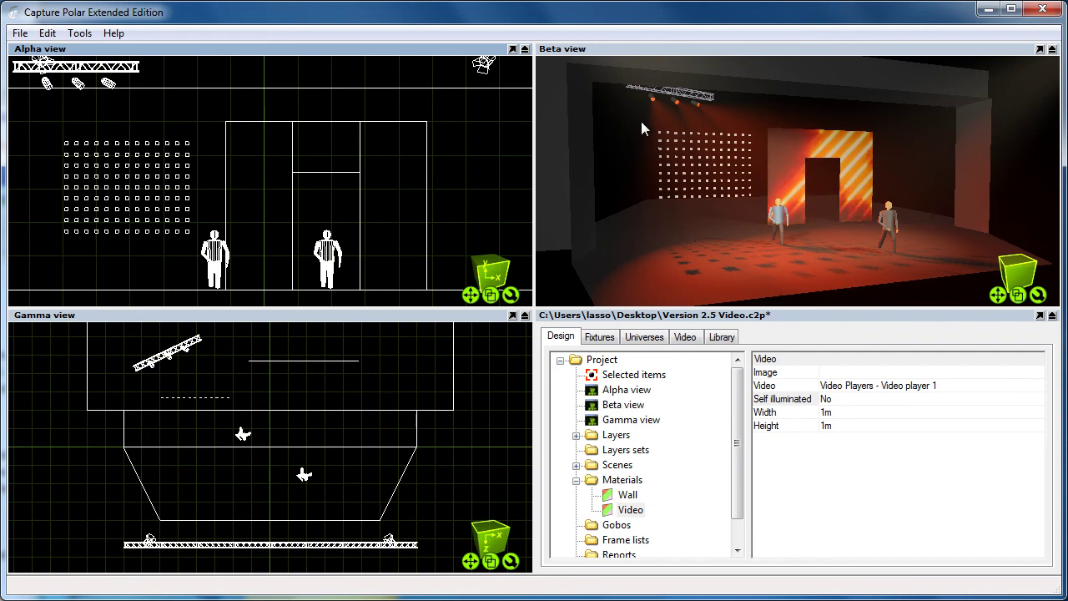
# - Drag the Video material onto the LED box array and map it to the array's extents
pyautogui.click(693, 192)
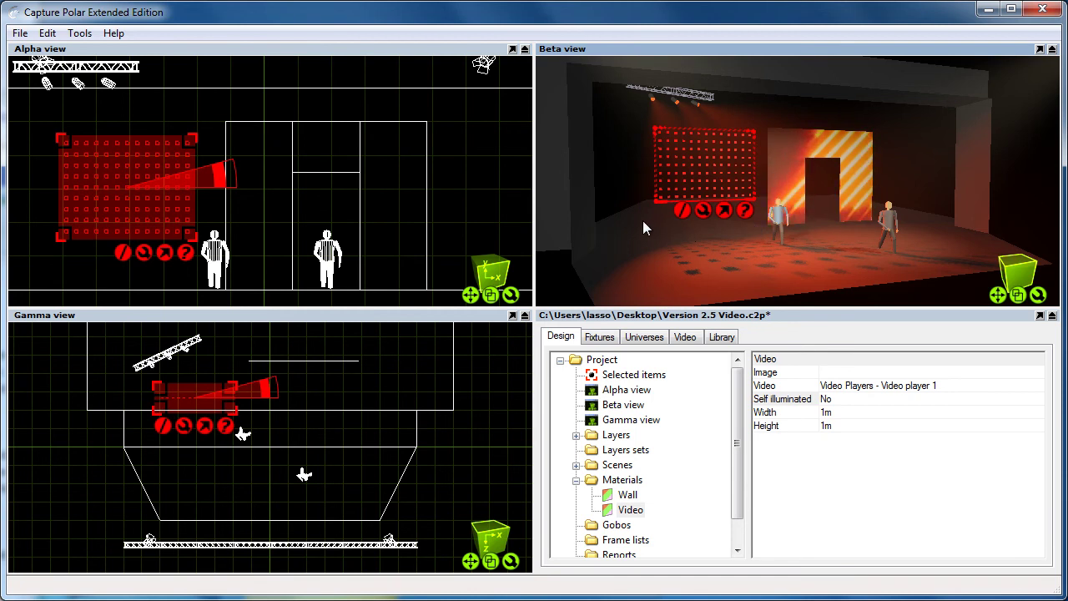
pyautogui.moveTo(630, 509); pyautogui.dragTo(699, 198)
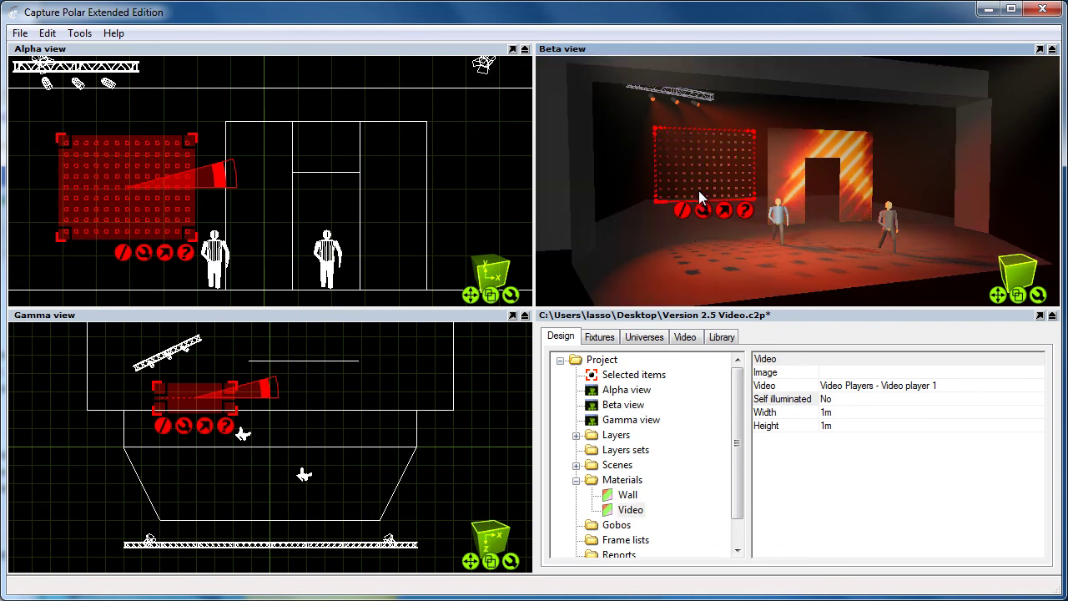
pyautogui.rightClick(144, 259)
pyautogui.click(224, 307)
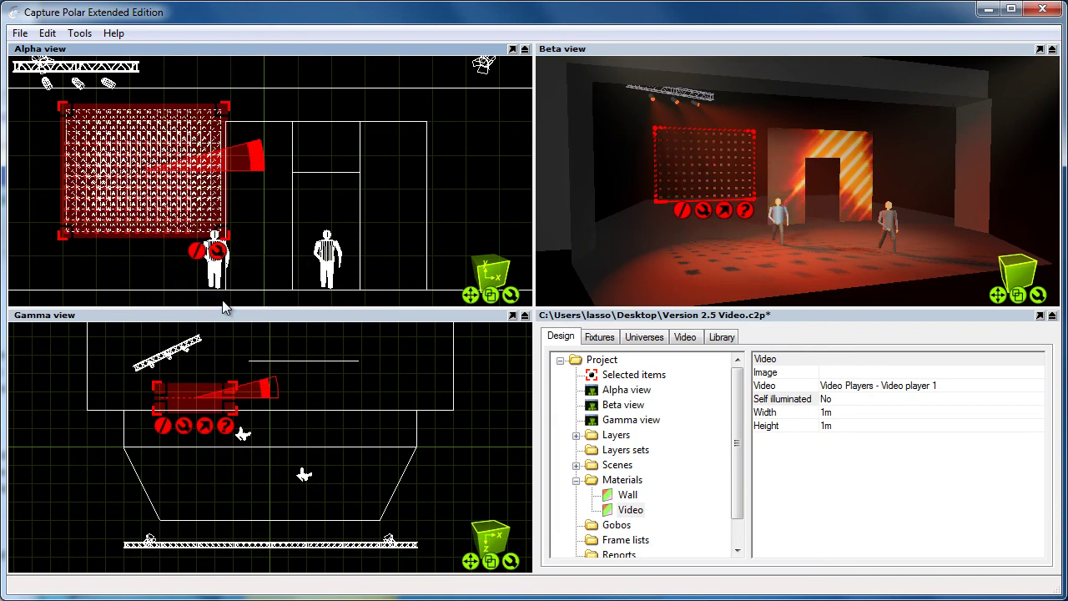
pyautogui.click(214, 249)
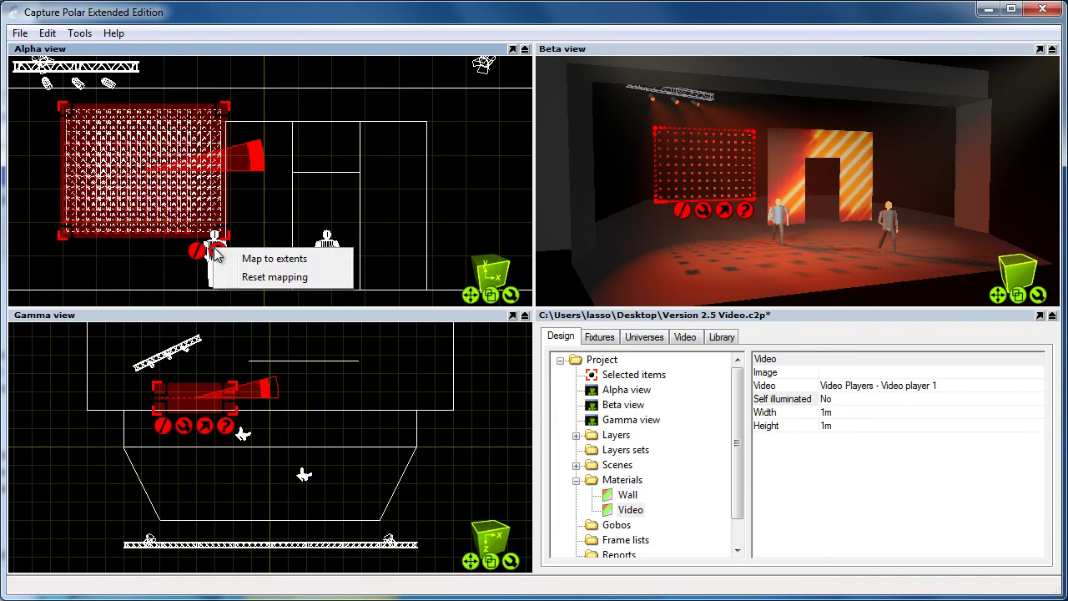
pyautogui.click(265, 260)
pyautogui.click(251, 205)
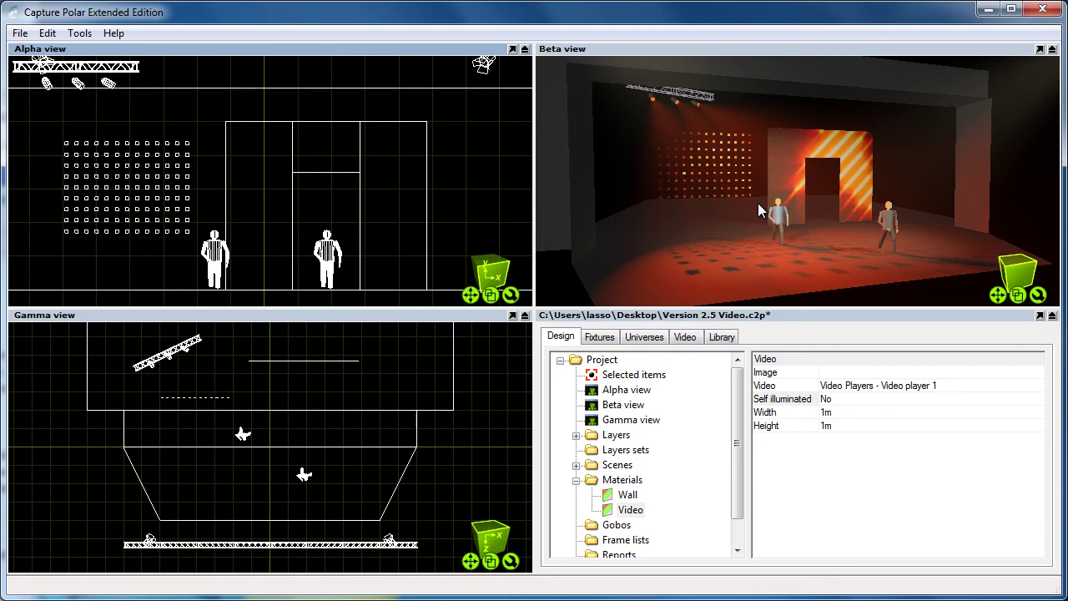
# - Play the first video file of Video player 1 so the door wall turns pink
pyautogui.click(685, 336)
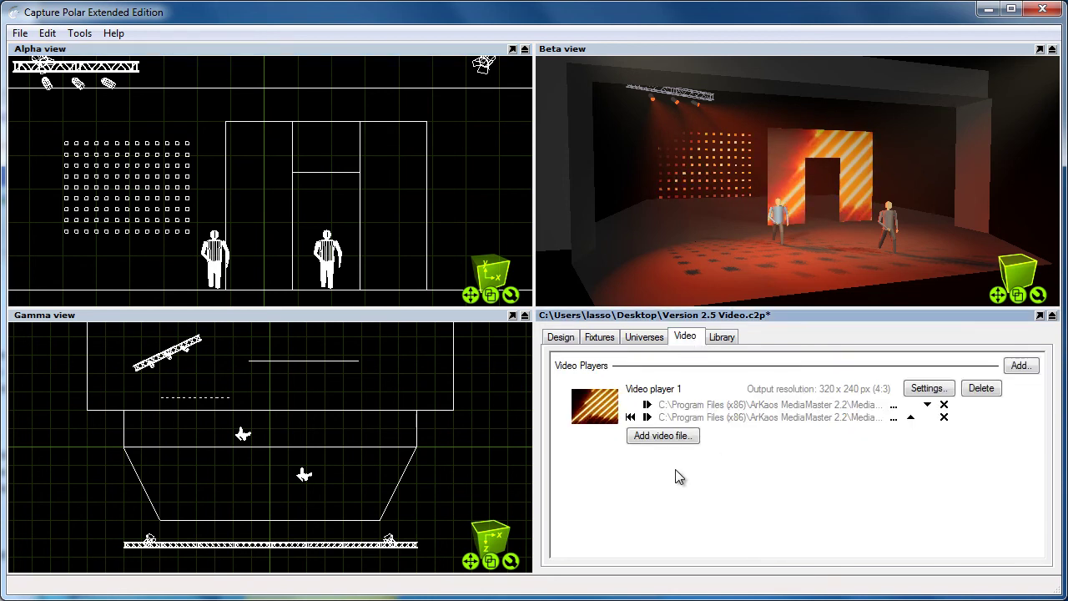
pyautogui.click(648, 403)
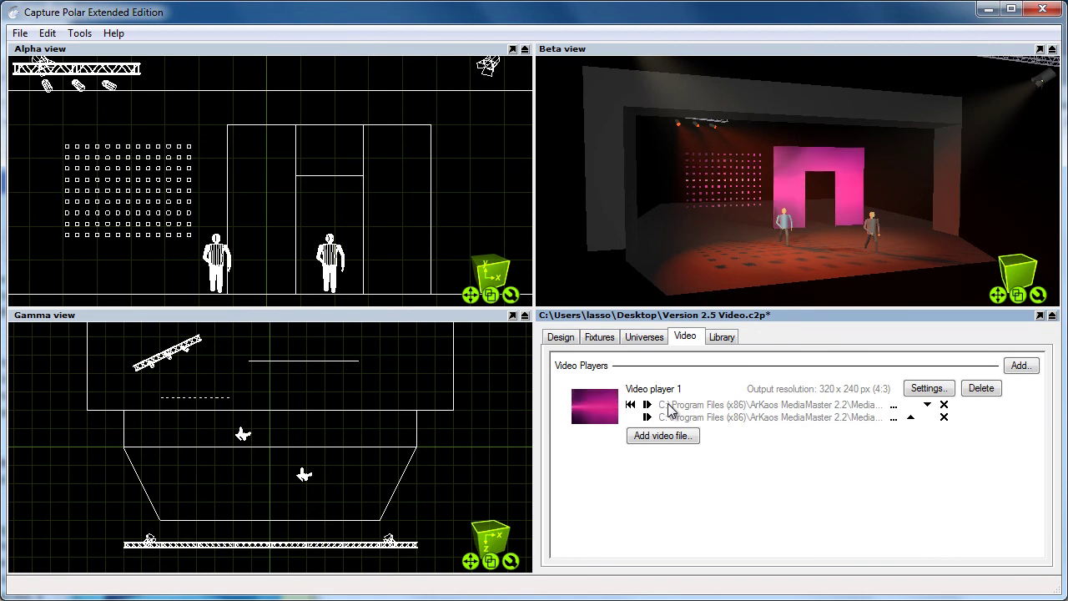
# - Place a Video Projector from the library search and move it to the stage front
pyautogui.click(721, 337)
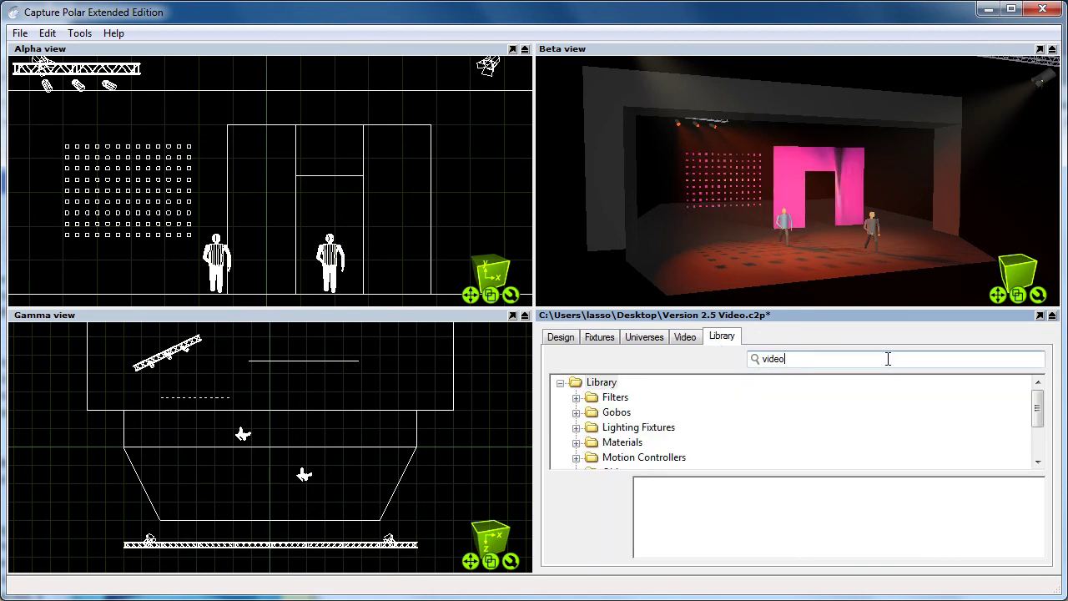
pyautogui.write('video projector')
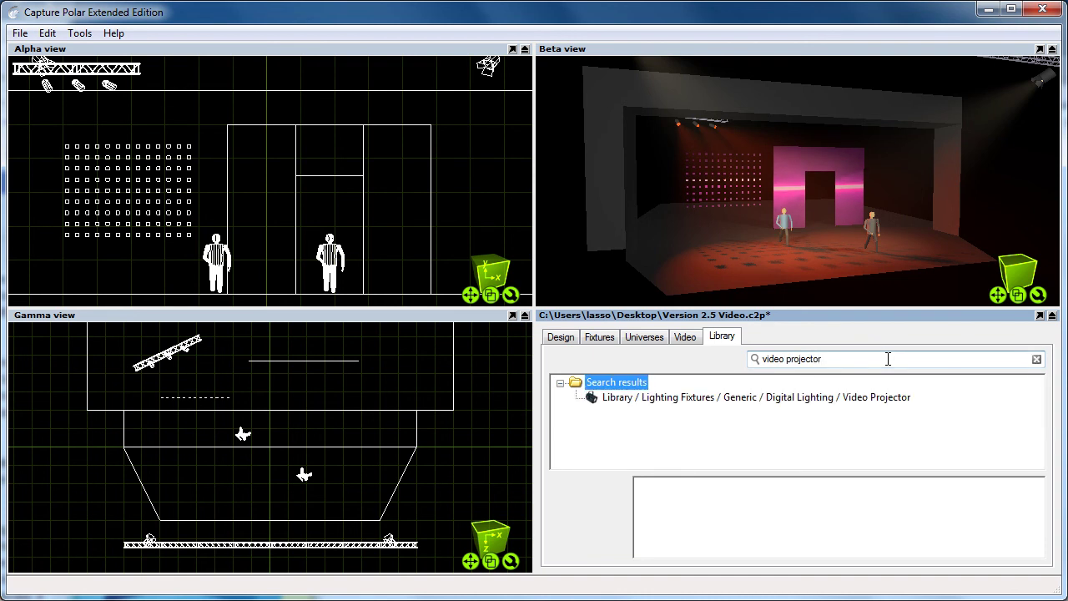
pyautogui.moveTo(722, 397); pyautogui.dragTo(309, 101)
pyautogui.moveTo(293, 451); pyautogui.dragTo(269, 507)
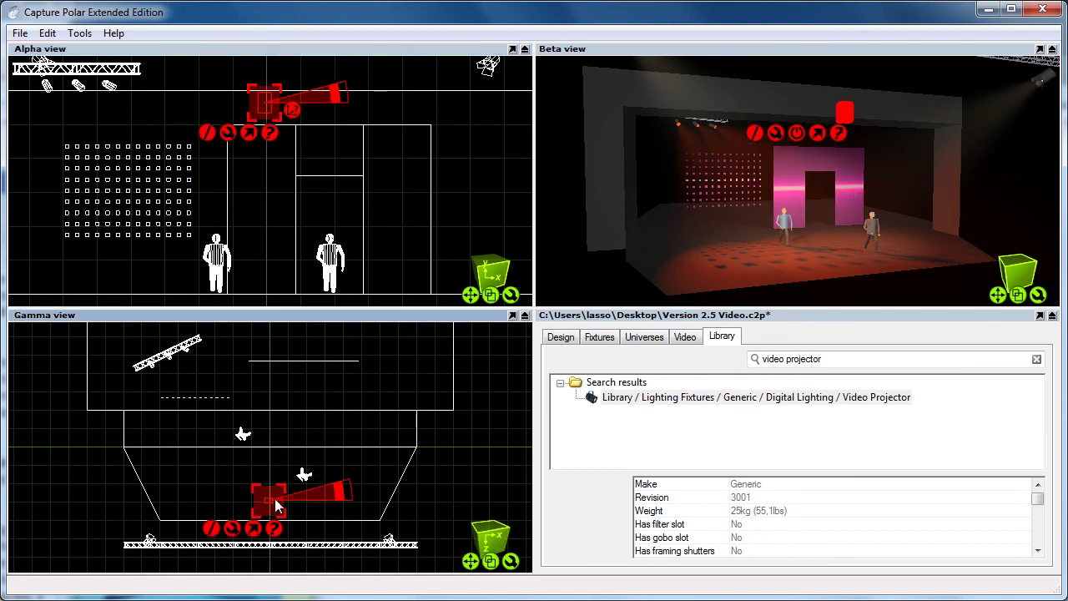
# - Set the projector's Video source to Video player 1
pyautogui.click(563, 338)
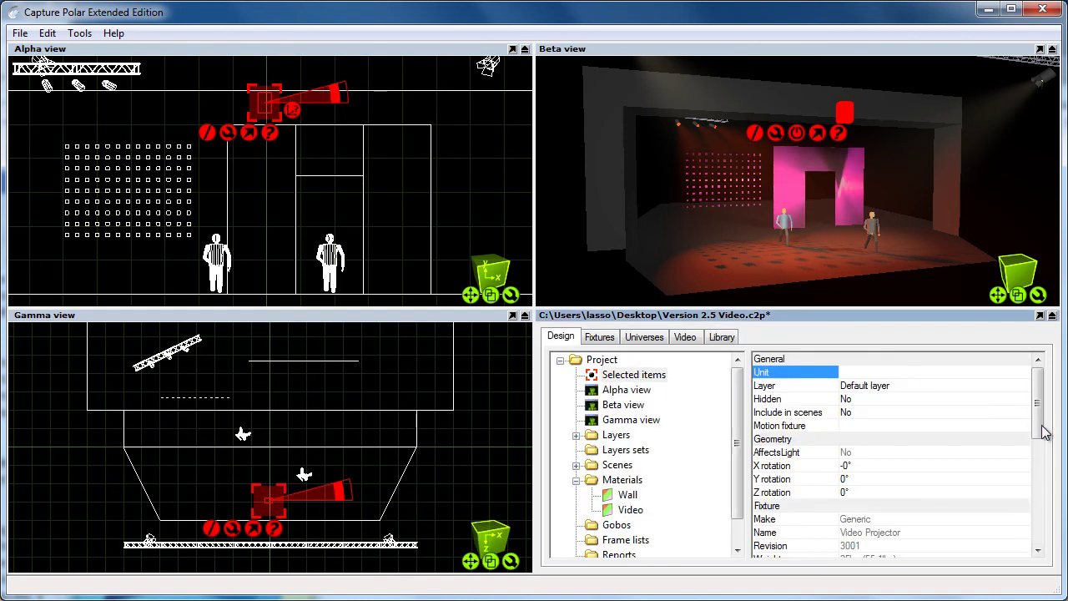
pyautogui.scroll(-6, 1042, 428)
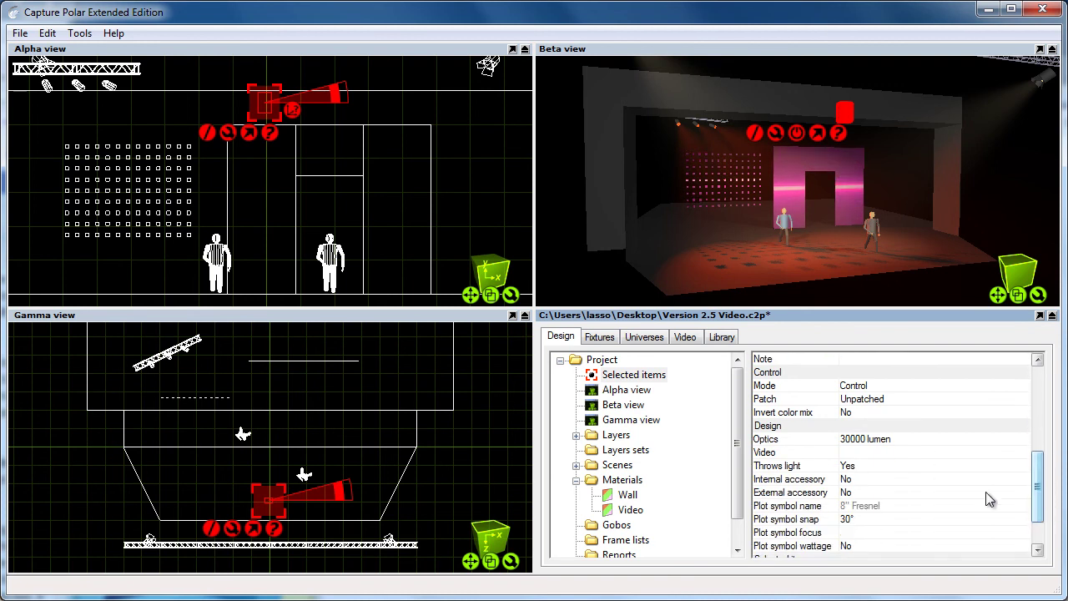
pyautogui.click(916, 454)
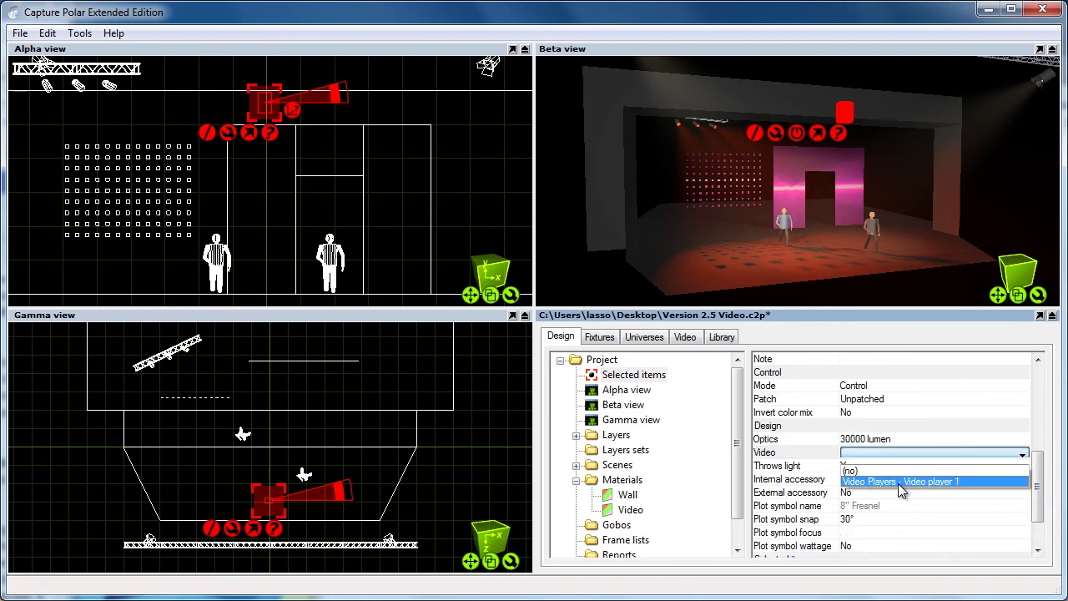
pyautogui.click(898, 482)
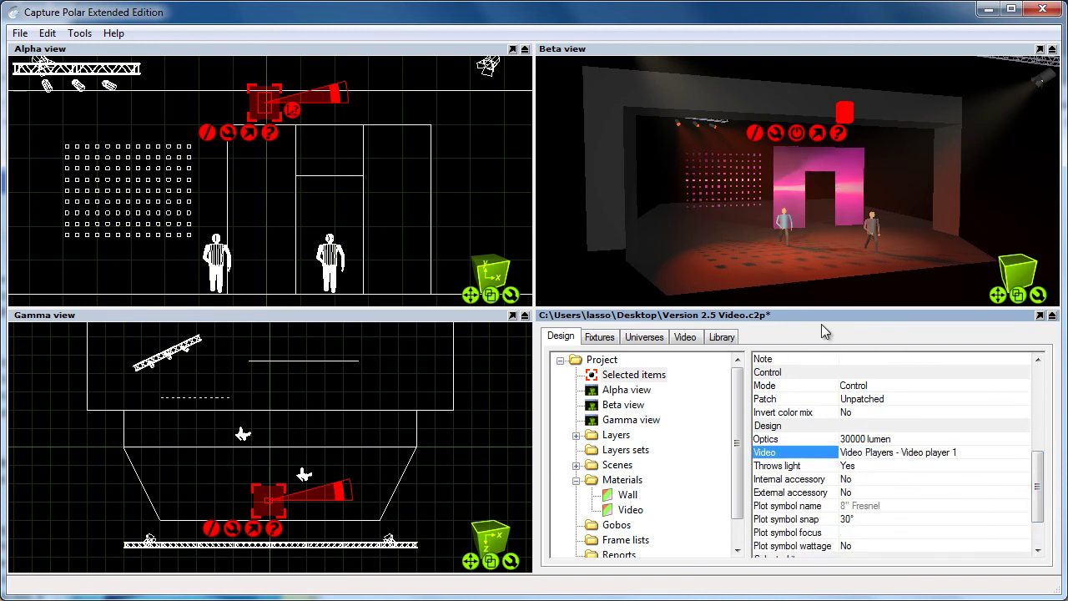
# - Set the video projector's light output to full and narrow its zoom beam
pyautogui.click(800, 131)
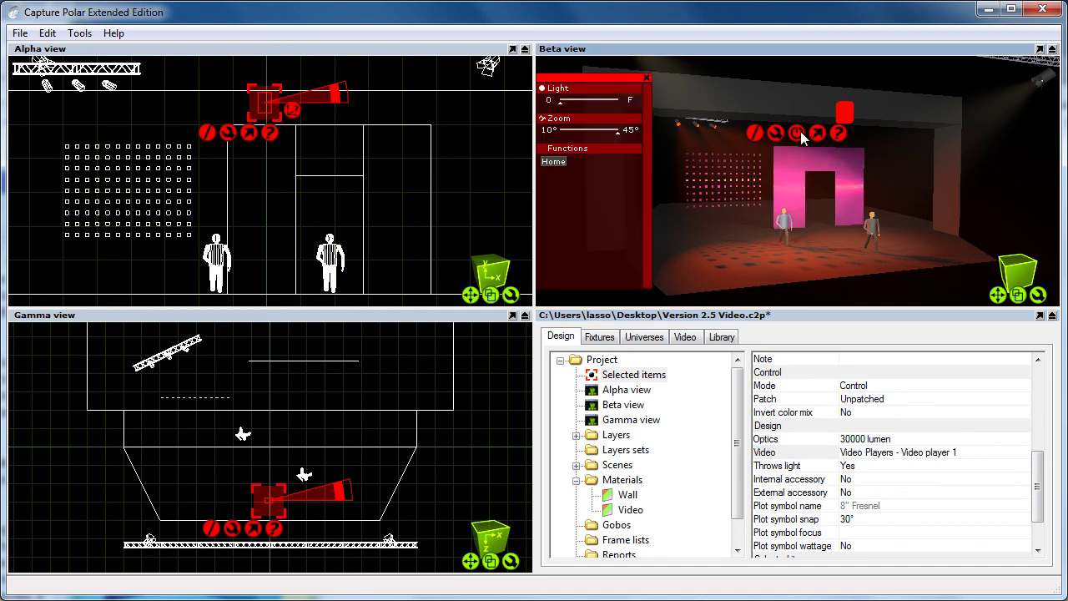
pyautogui.click(632, 101)
pyautogui.moveTo(616, 133); pyautogui.dragTo(587, 130)
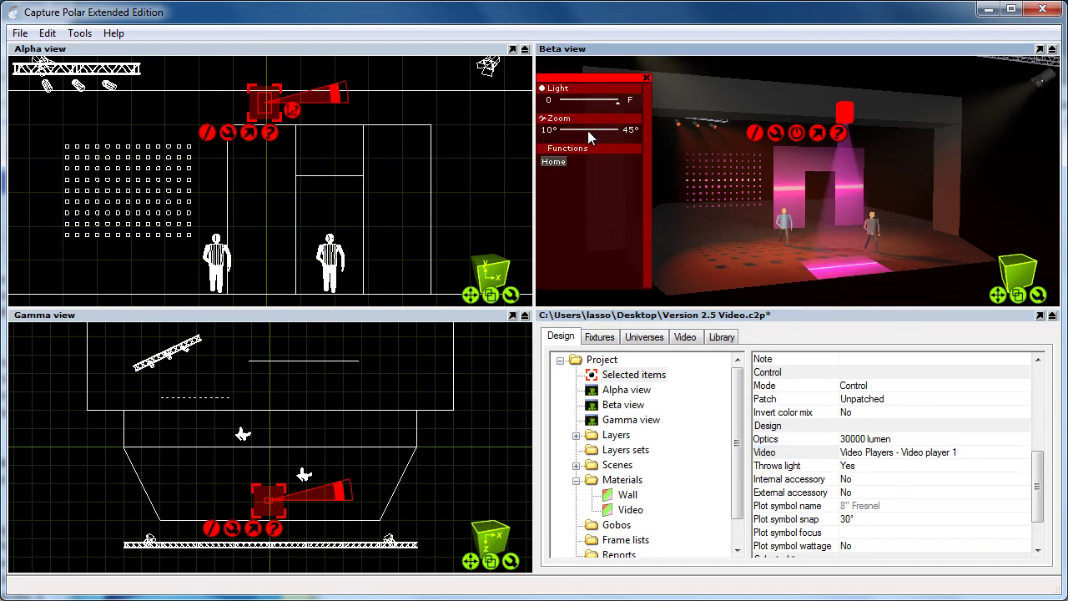
pyautogui.click(646, 78)
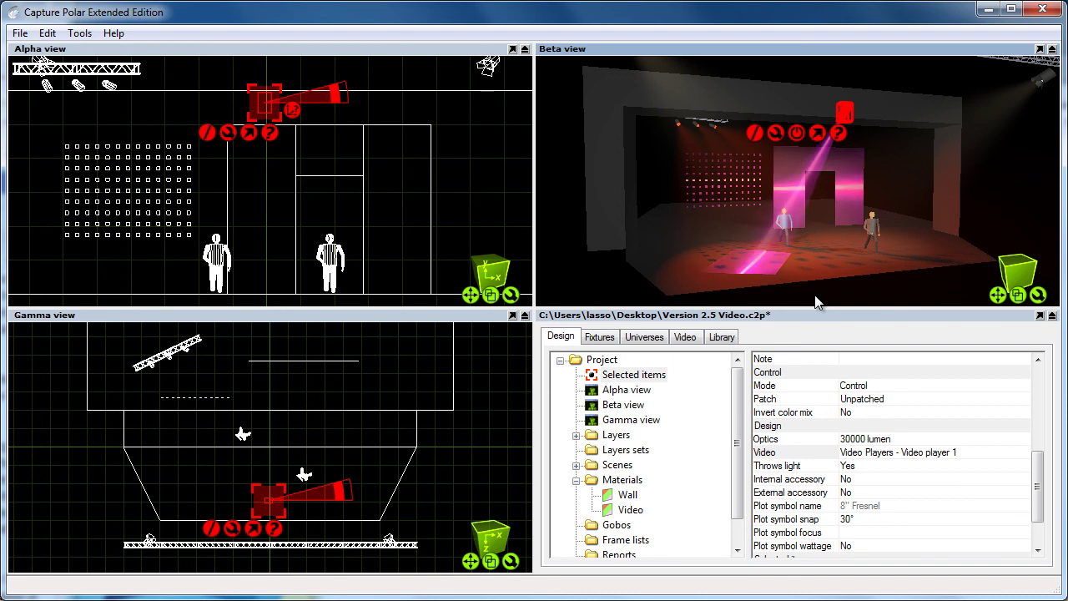
# - Set the projector's Video property to 'ArKaos MediaMaster (2.2) - Output' after checking the available video sources
pyautogui.click(686, 338)
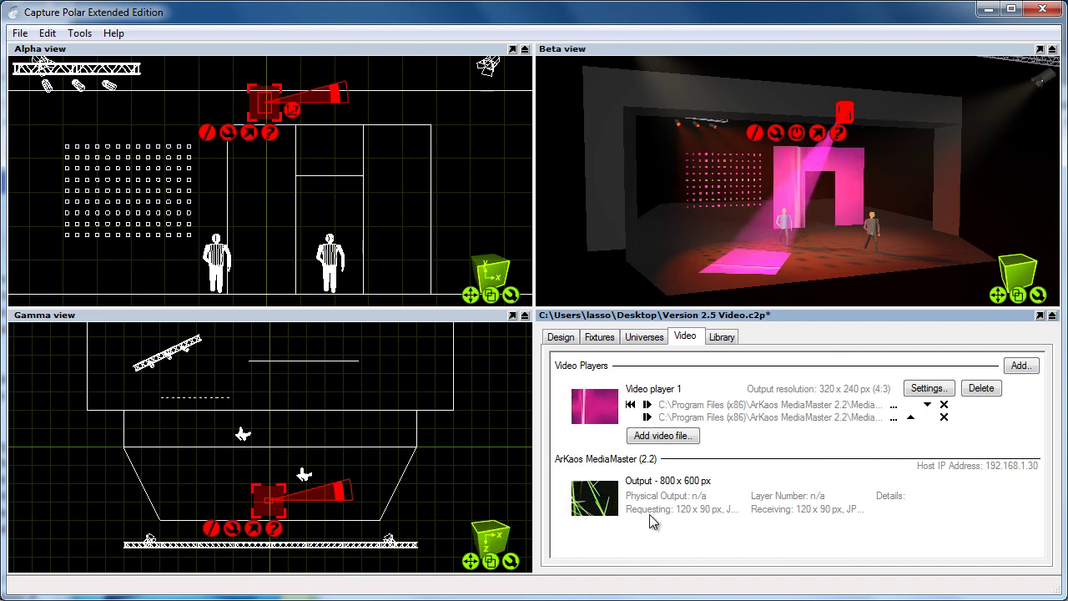
pyautogui.click(559, 338)
pyautogui.click(926, 454)
pyautogui.click(911, 482)
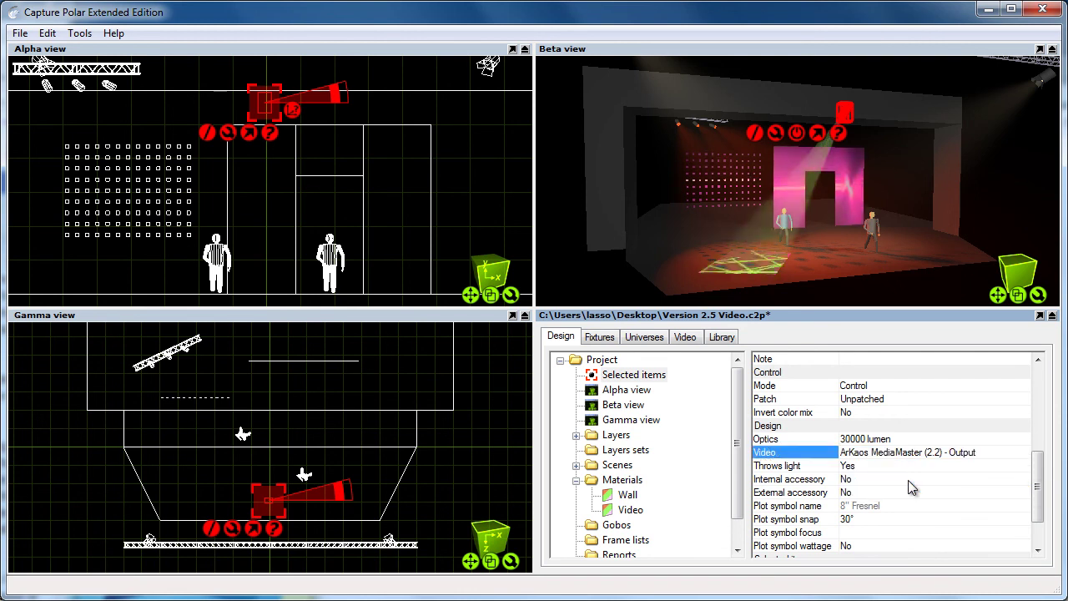